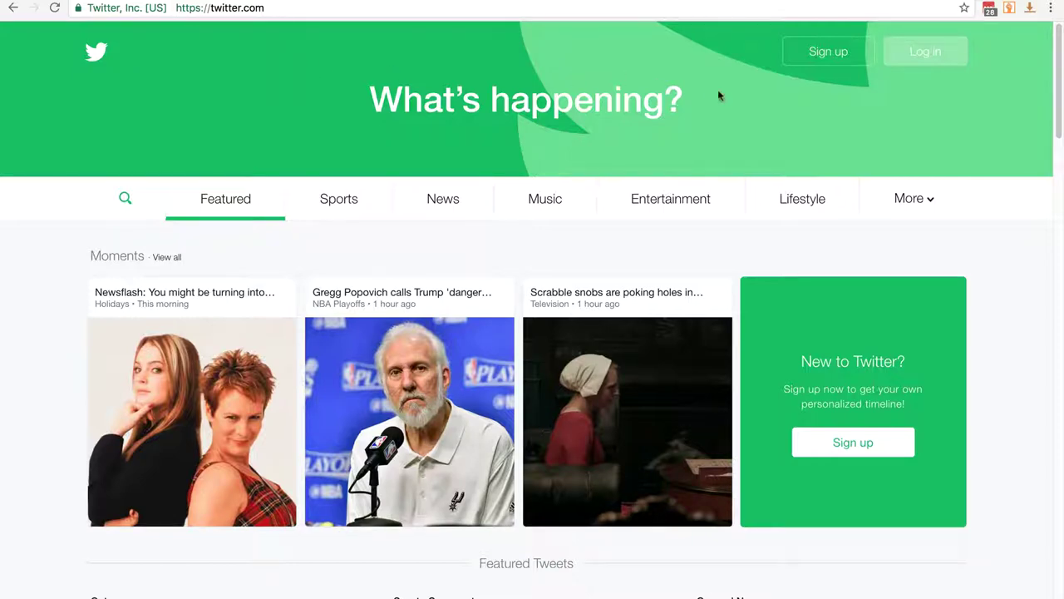
Submit the Twitter sign-up form with tailoring based on recent website visits turned off, and skip adding a phone number
left_click(843, 57)
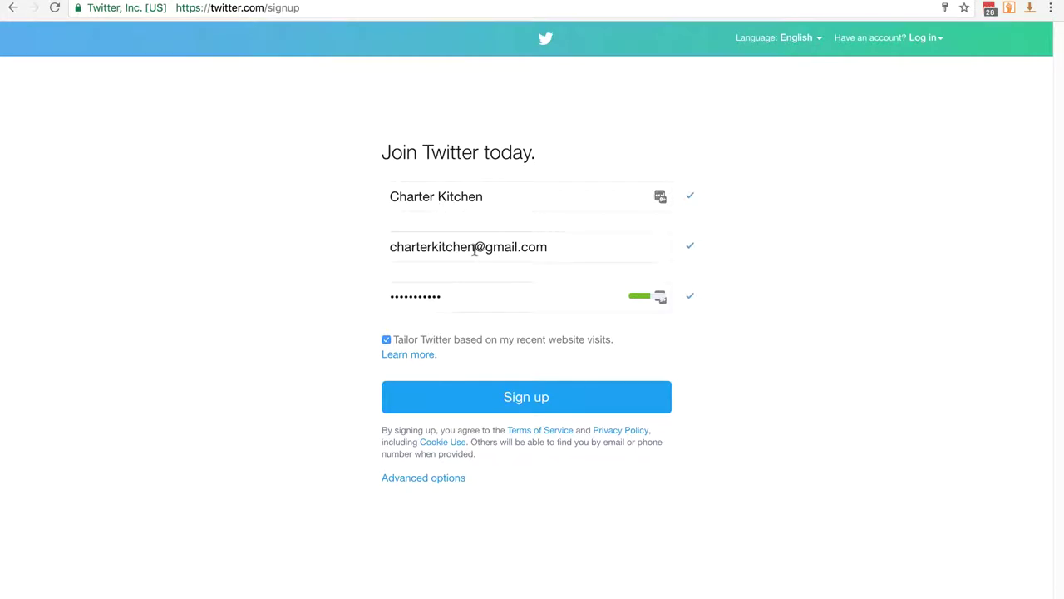
left_click(386, 339)
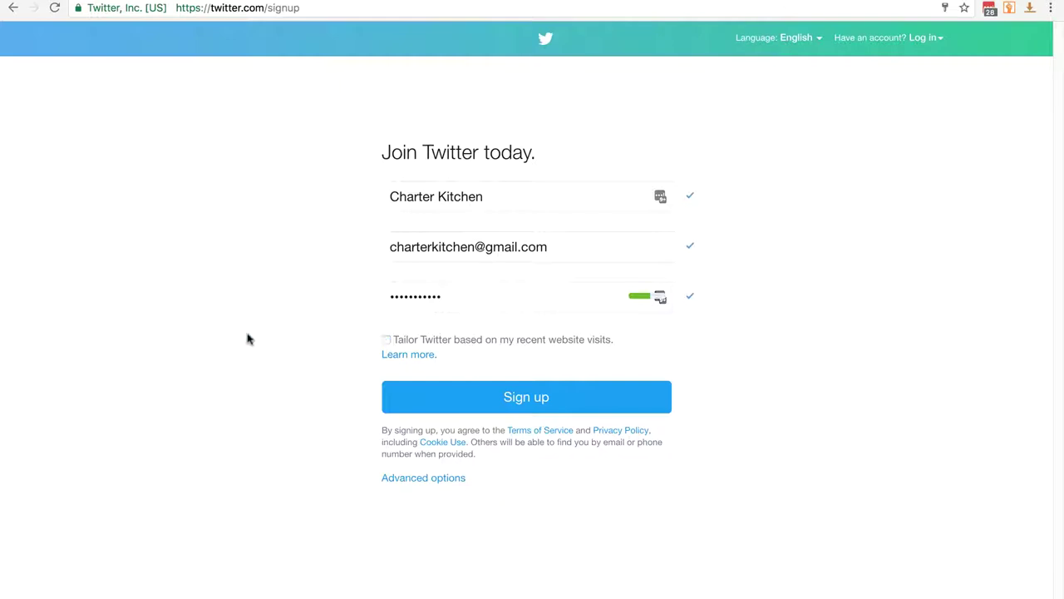
left_click(496, 403)
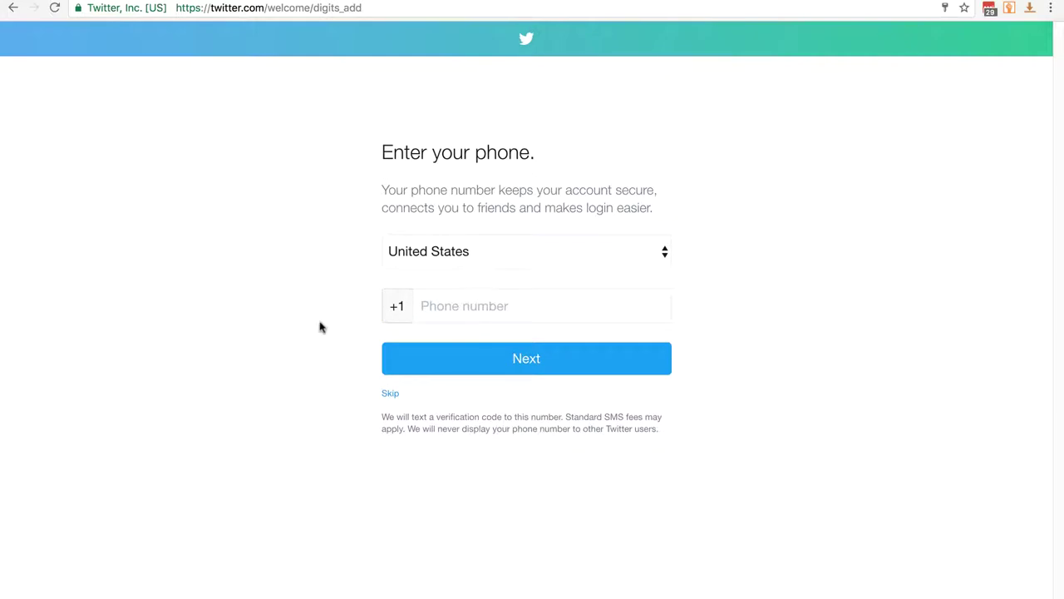
left_click(391, 395)
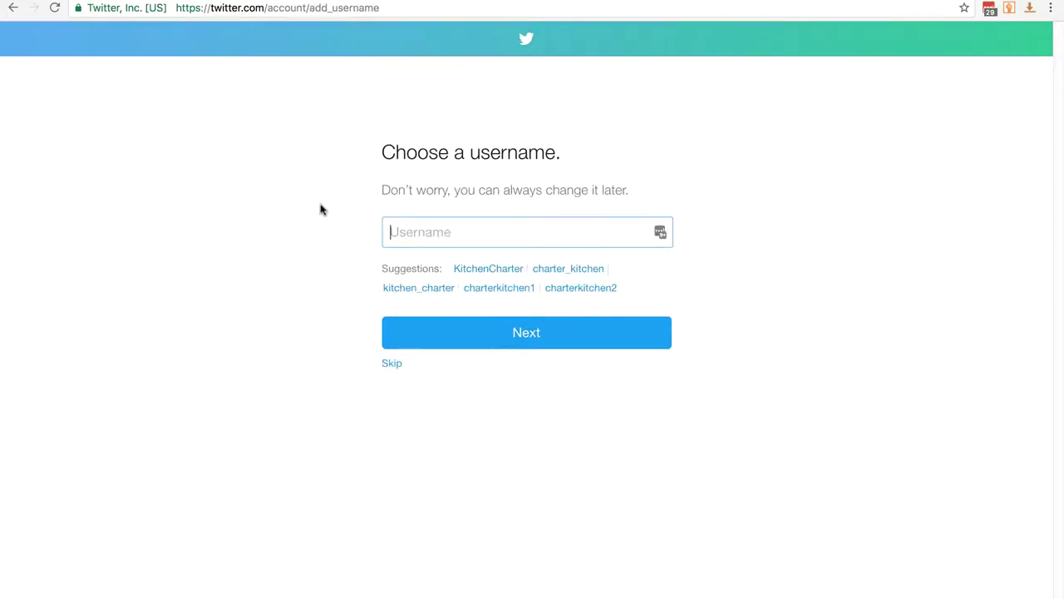
Try the username charterkitchen, and choose the suggested username charter_kitchen instead
type("charterkitchen")
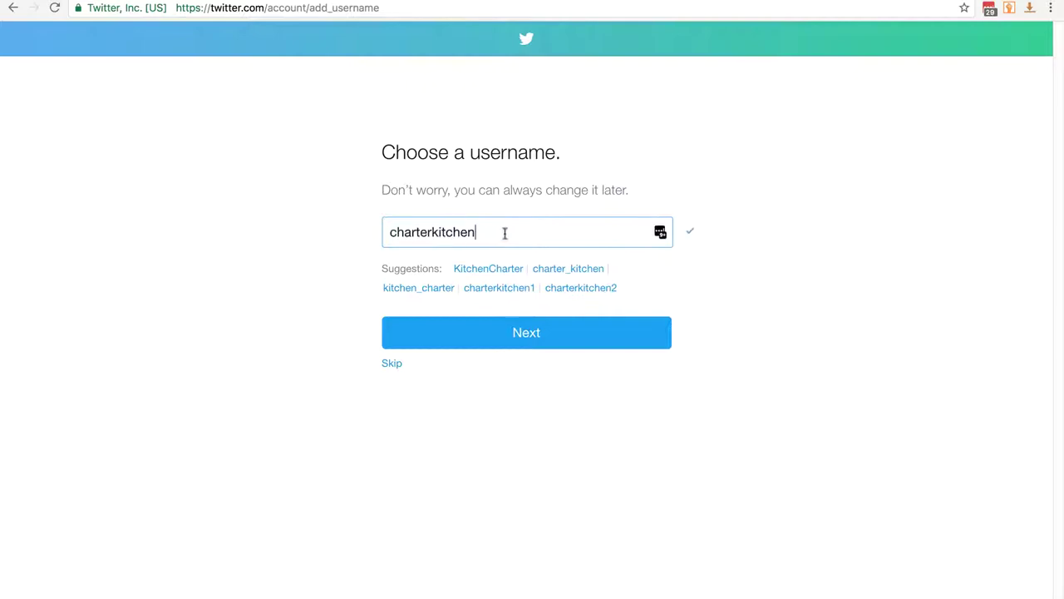
key("Return")
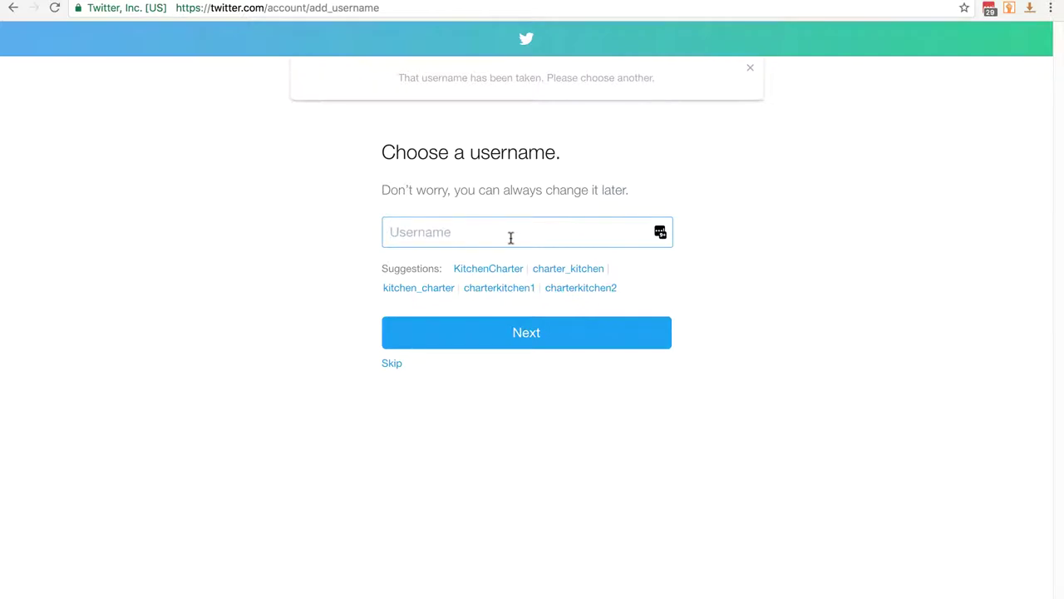
left_click(557, 270)
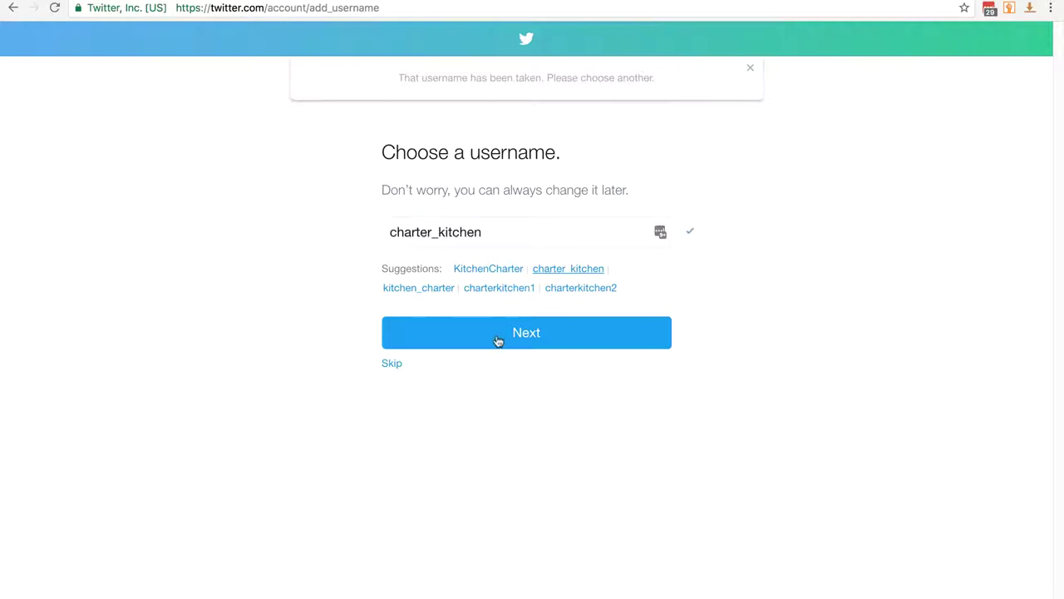
left_click(497, 334)
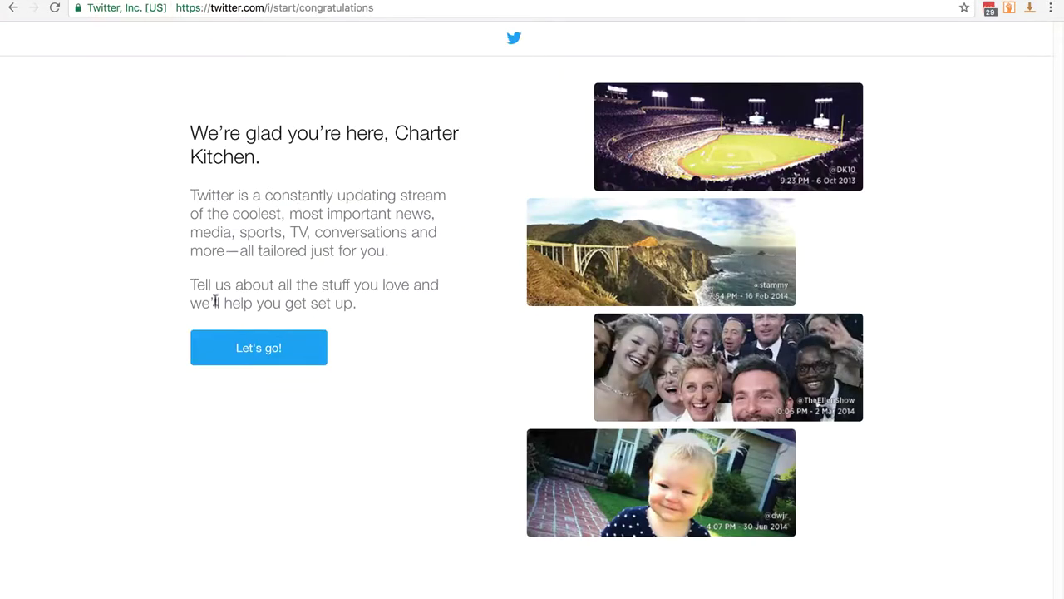
Choose Lifestyle and its Food subtopic as interests in the account setup, and decline importing contacts
left_click(260, 351)
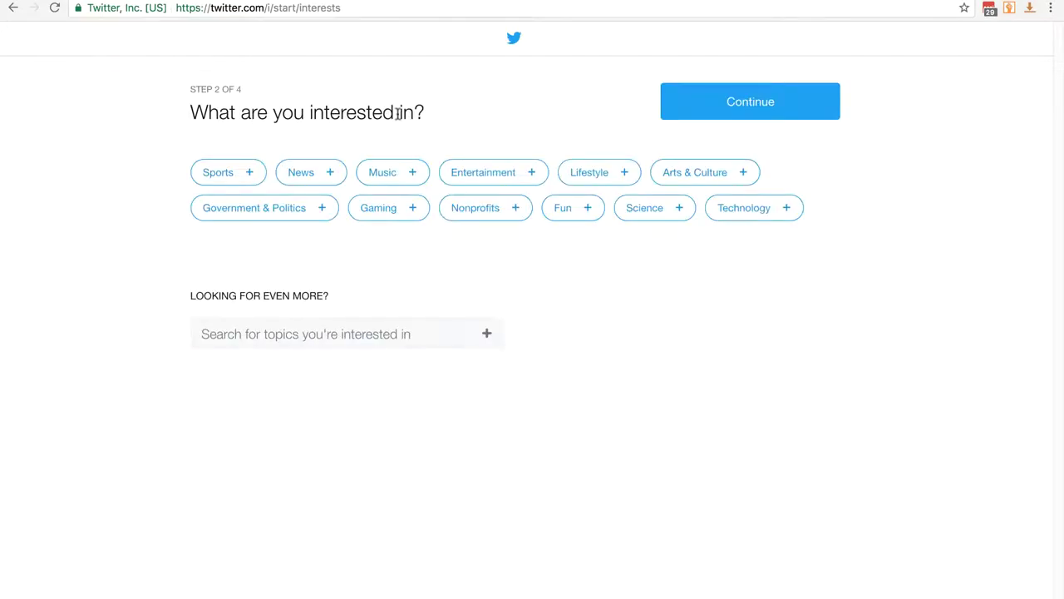
left_click(590, 176)
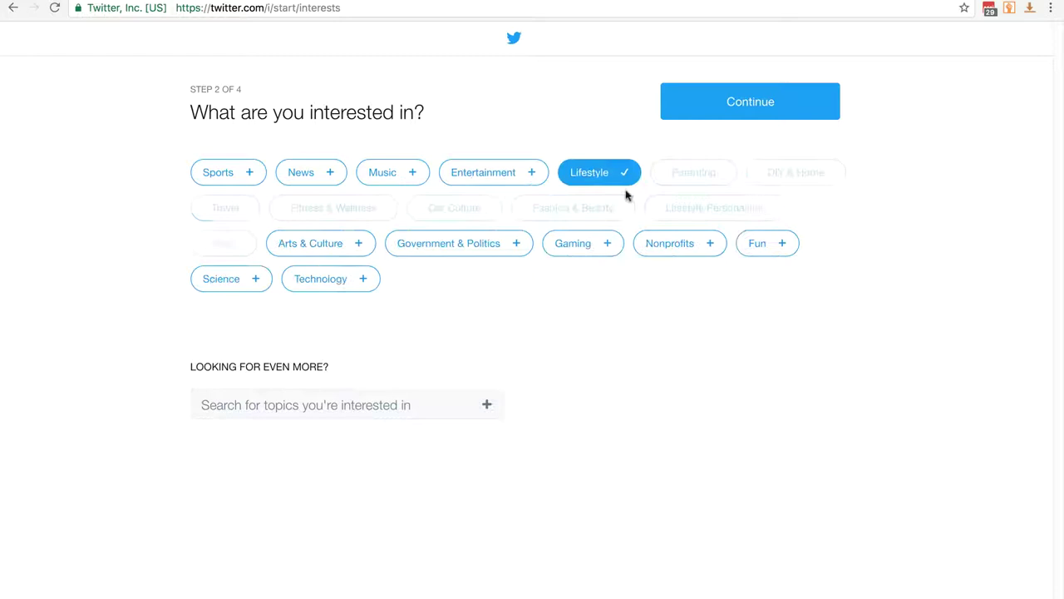
left_click(231, 248)
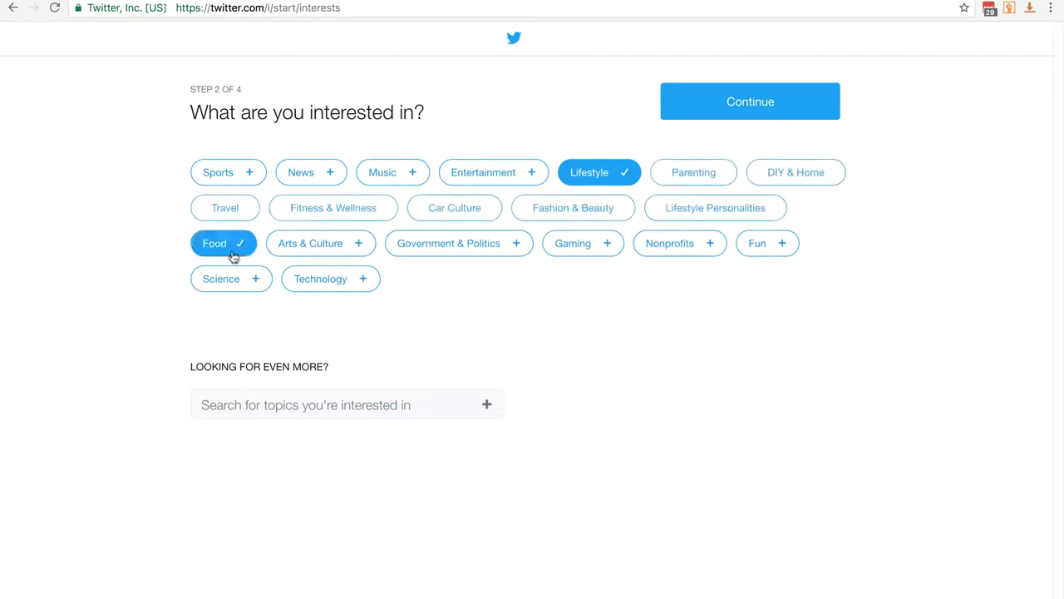
left_click(731, 102)
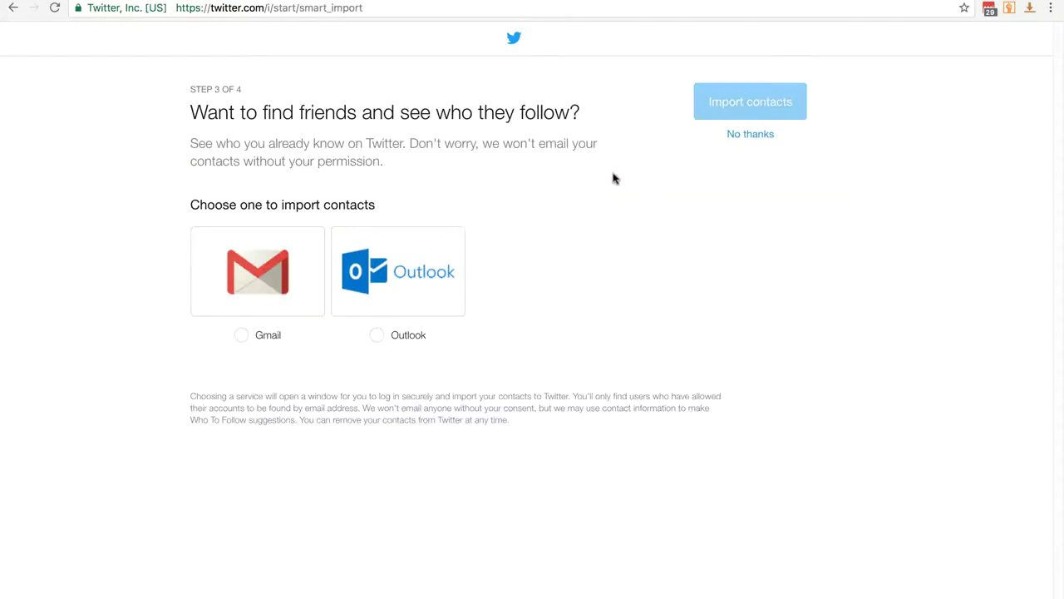
left_click(746, 140)
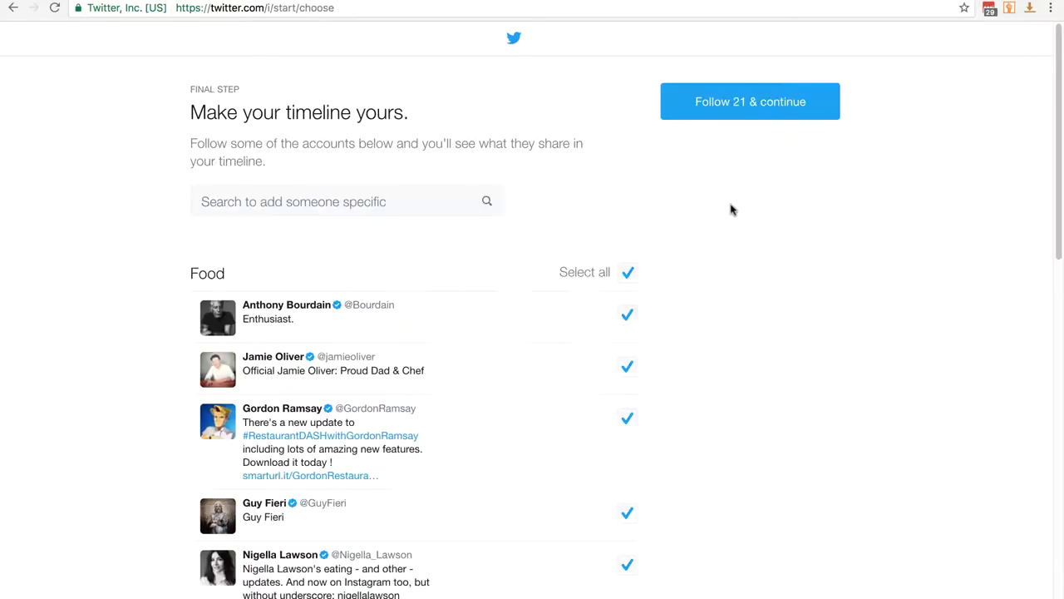
Follow all the preselected suggested accounts, and dismiss the browser notification offer and the welcome tour
scroll(731, 210, "down", 10)
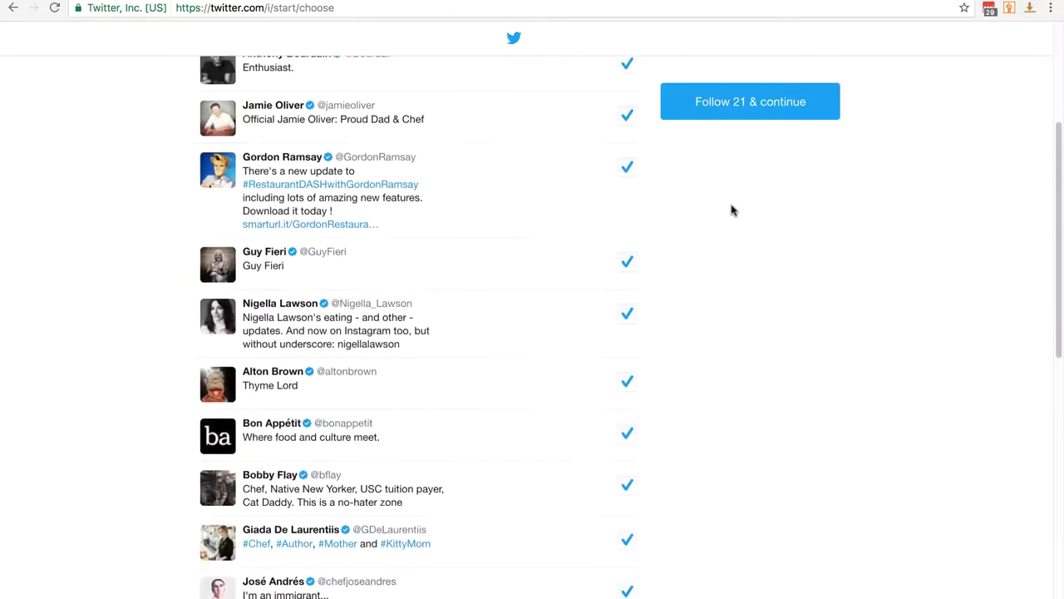
scroll(739, 240, "up", 10)
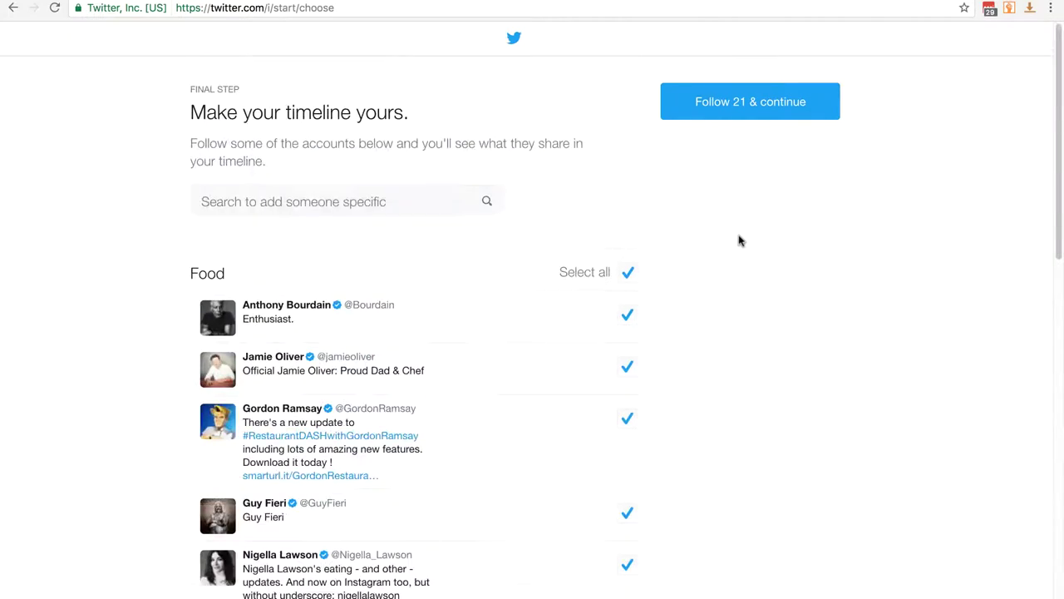
left_click(735, 112)
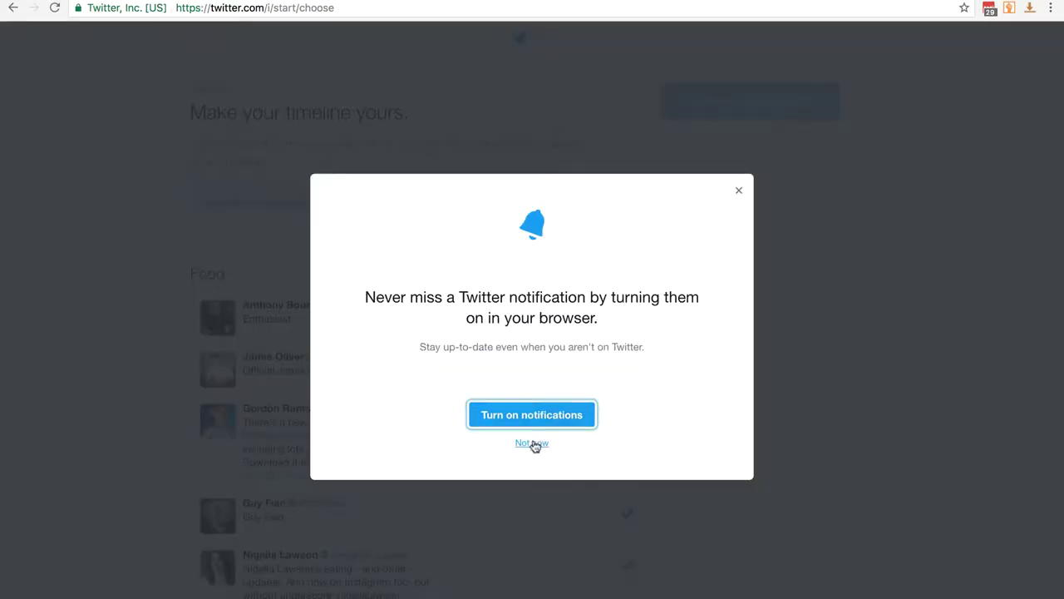
left_click(533, 441)
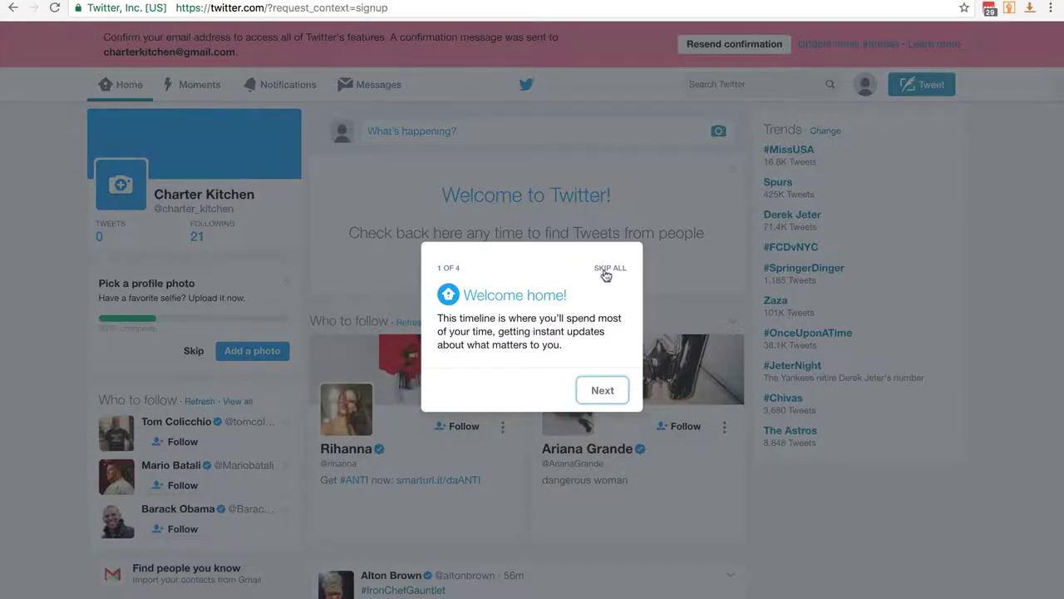
left_click(607, 269)
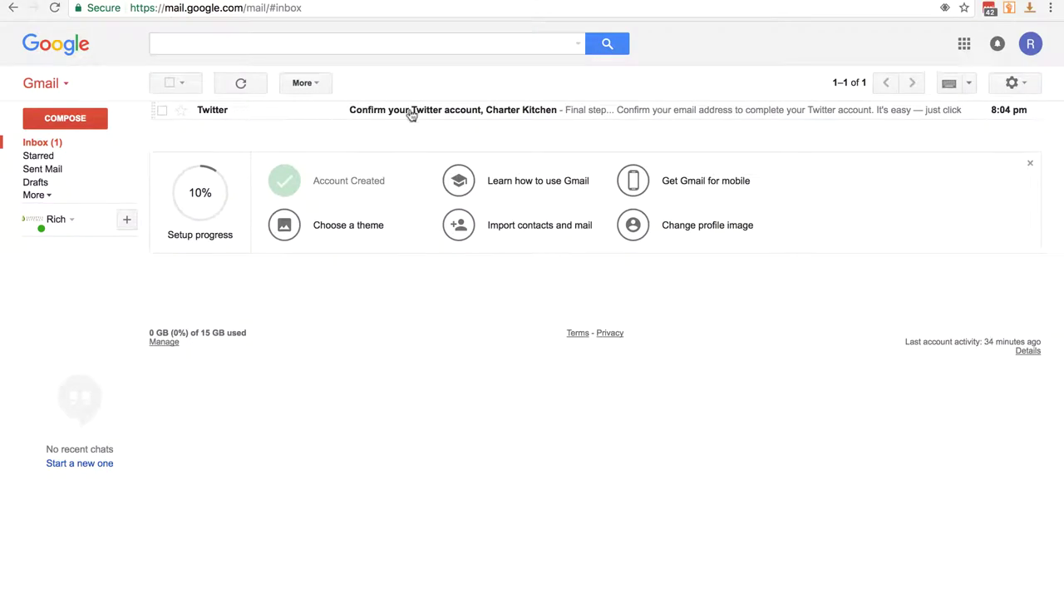
Confirm the account's email address through Twitter's confirmation message in the Gmail inbox, and dismiss the resulting notice on Twitter
left_click(411, 114)
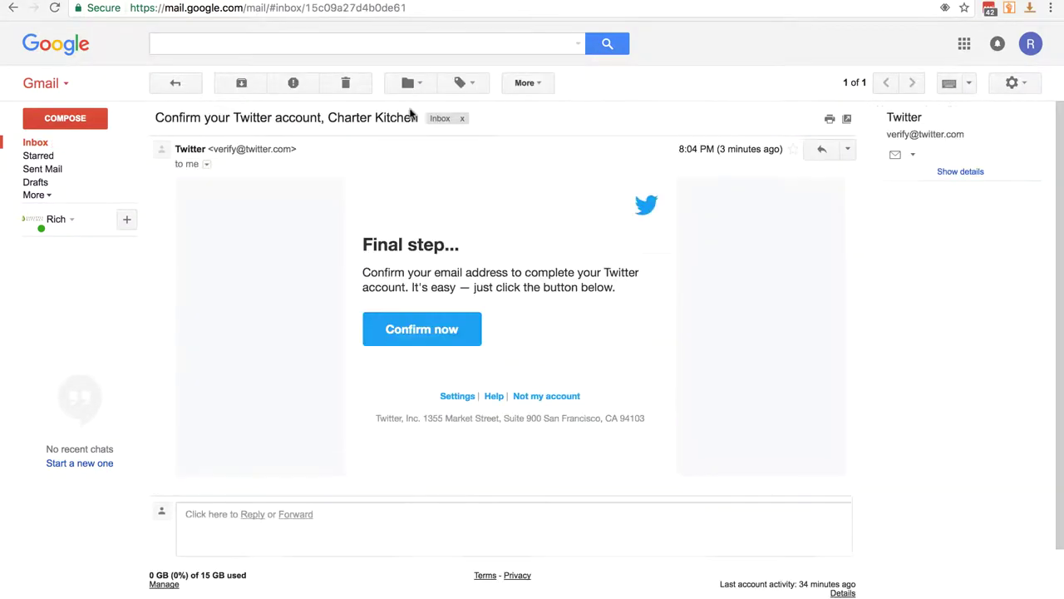
left_click(425, 330)
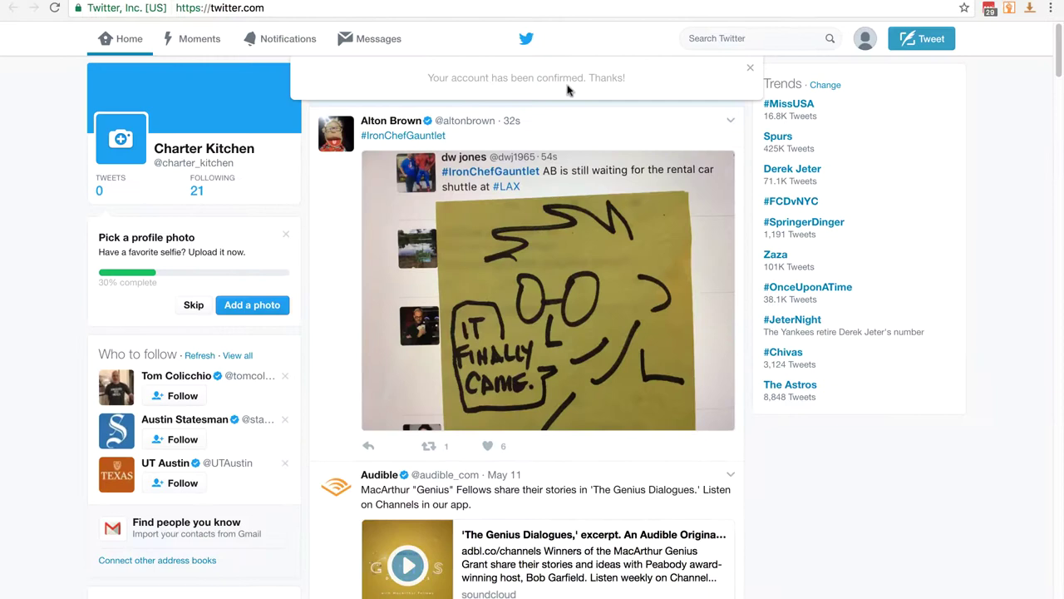
left_click(750, 67)
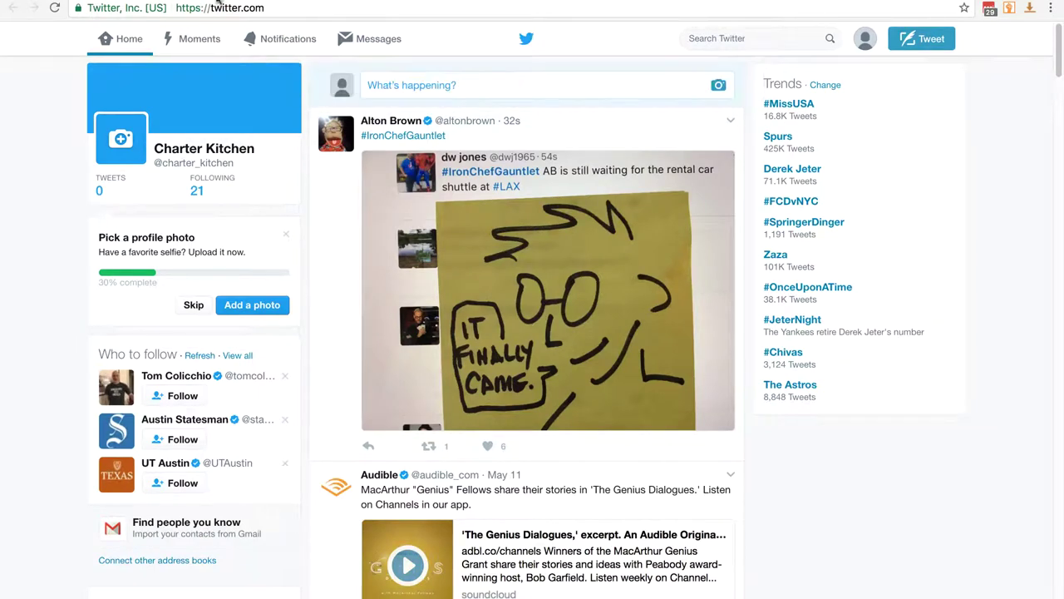
Upload LKlogo.png as the profile photo and apply it at the default size and position
left_click(122, 141)
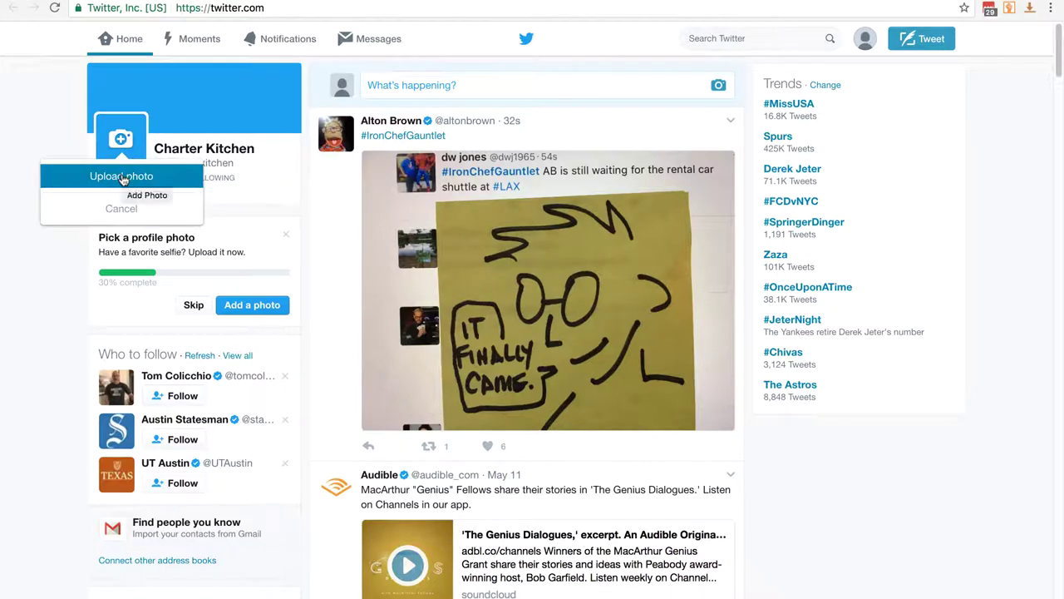
left_click(123, 178)
double_click(445, 35)
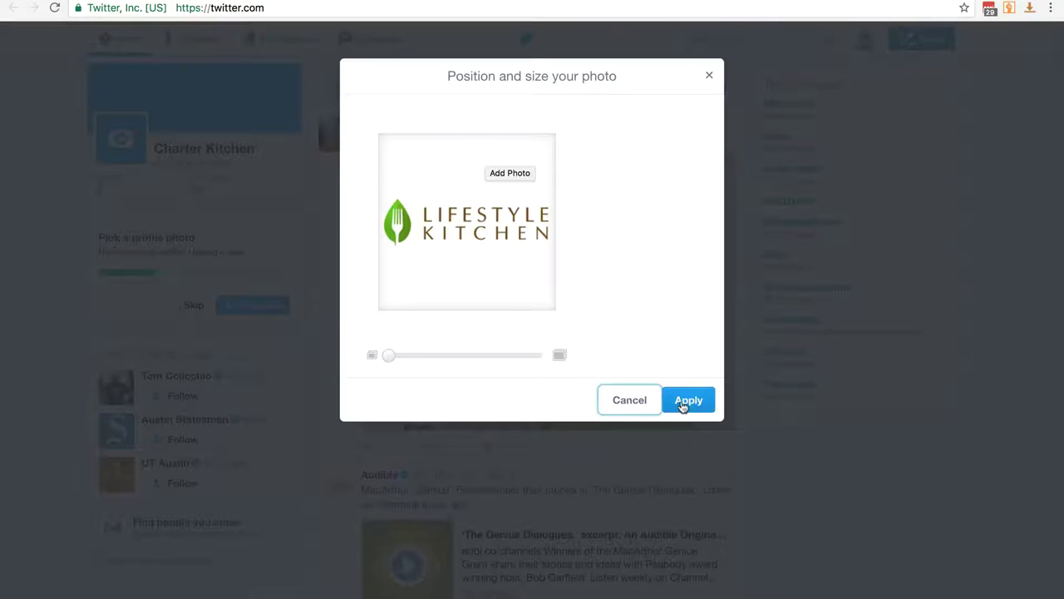
left_click(687, 402)
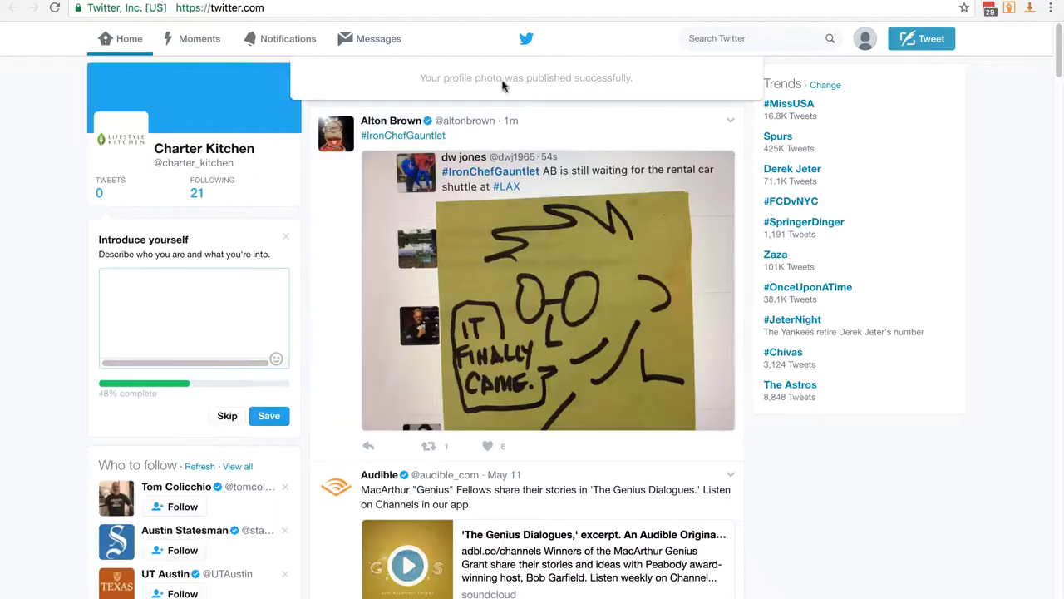
Edit the account's profile to use kitchenheader.jpg as the header photo, and save the profile changes
left_click(866, 43)
left_click(806, 89)
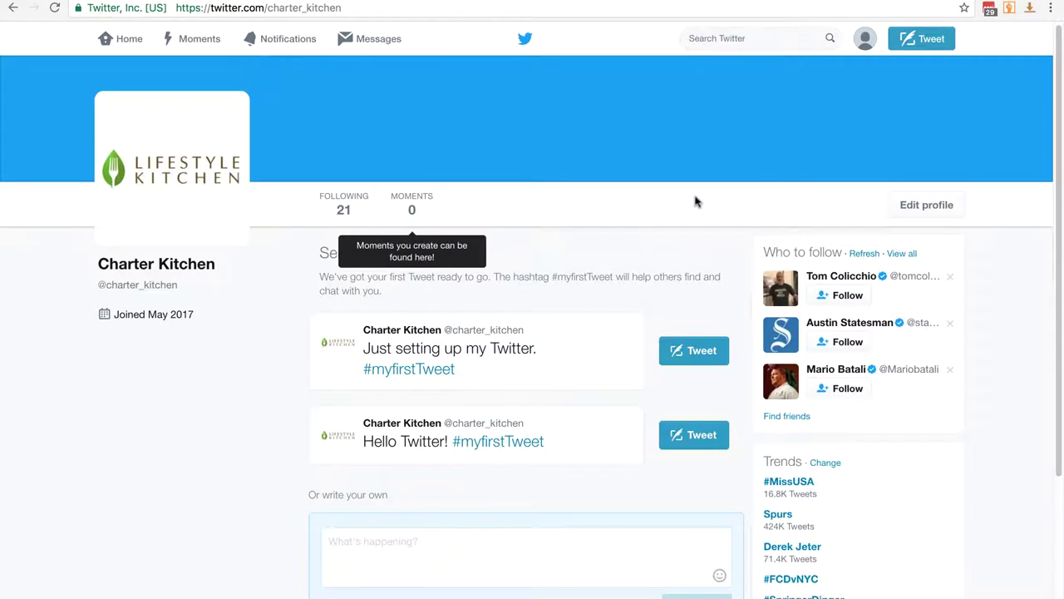
left_click(912, 209)
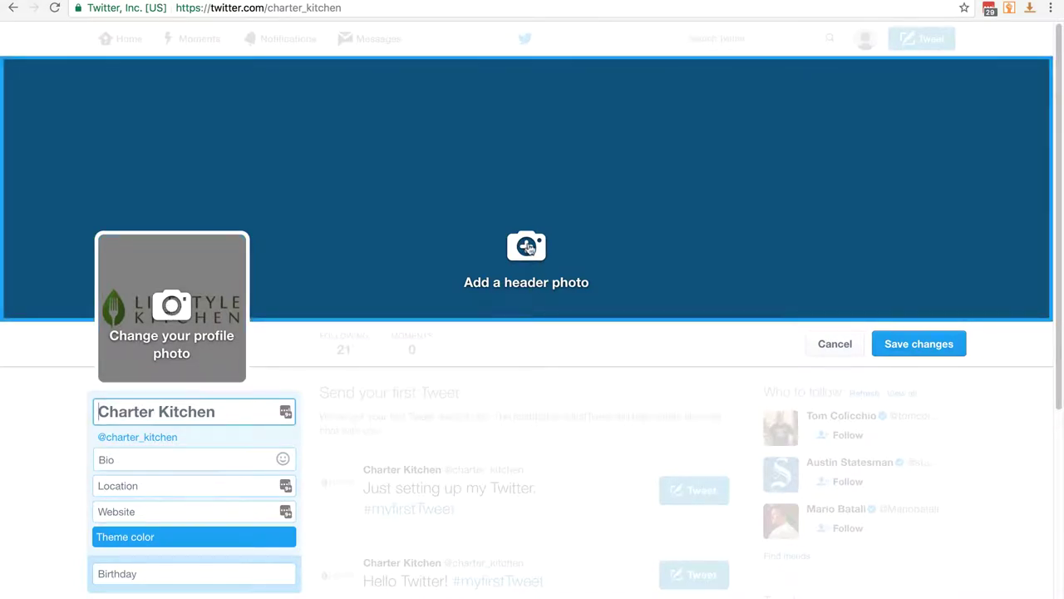
left_click(527, 250)
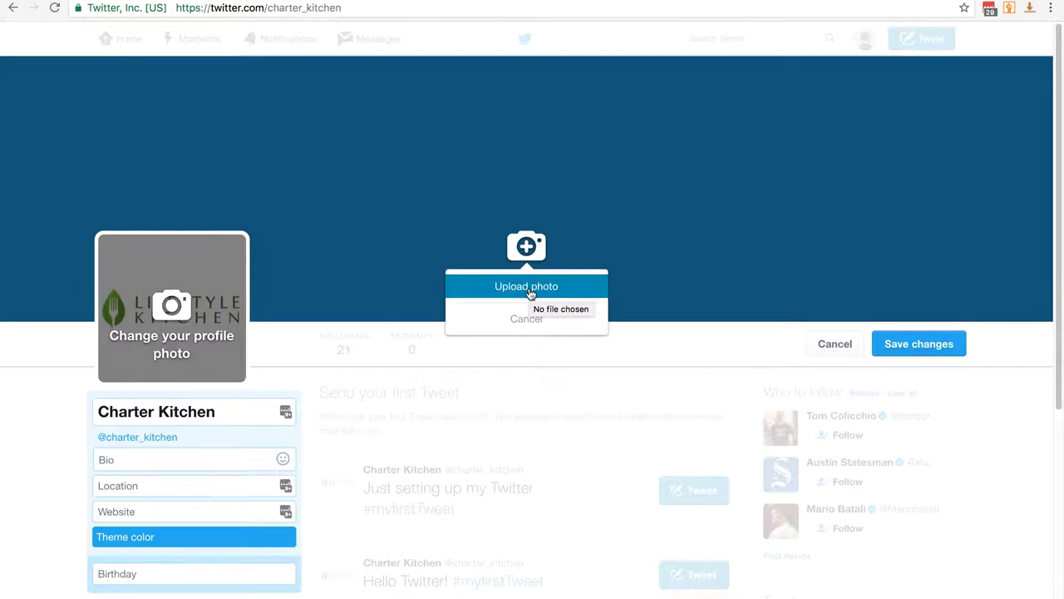
left_click(527, 287)
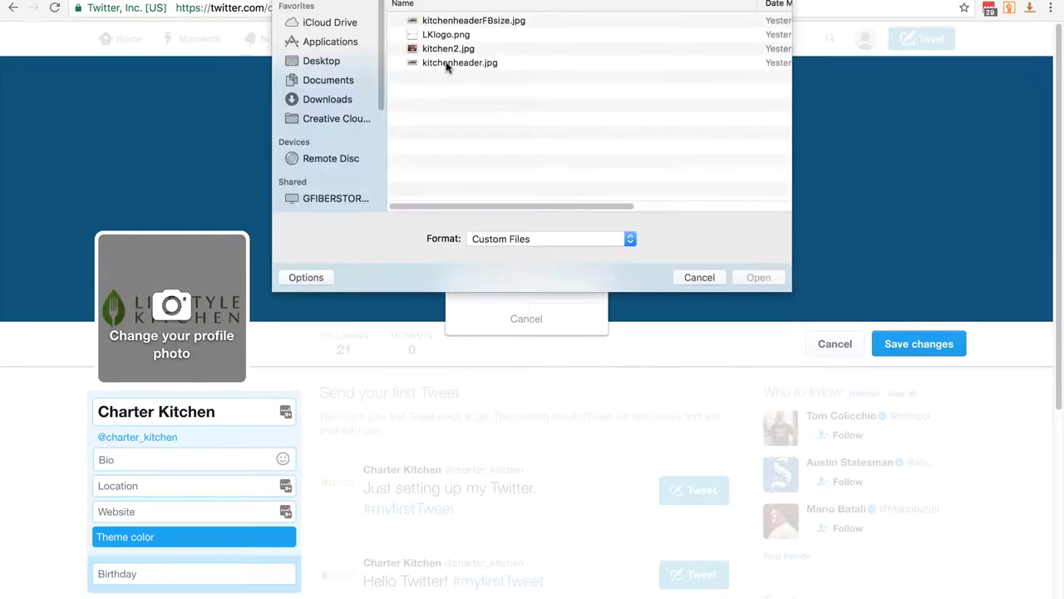
double_click(449, 63)
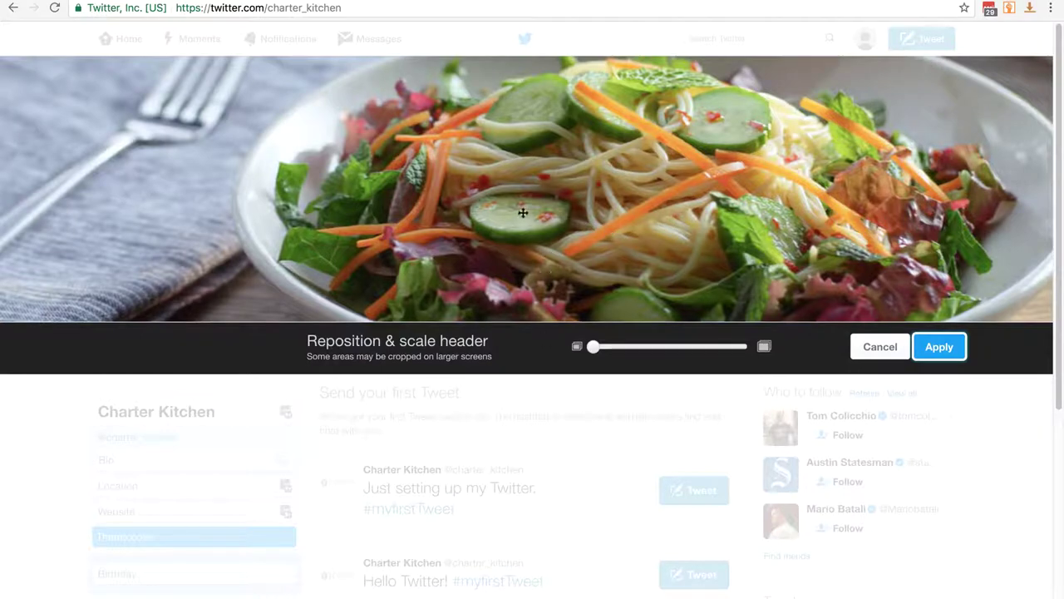
left_click_drag(502, 192, 540, 187)
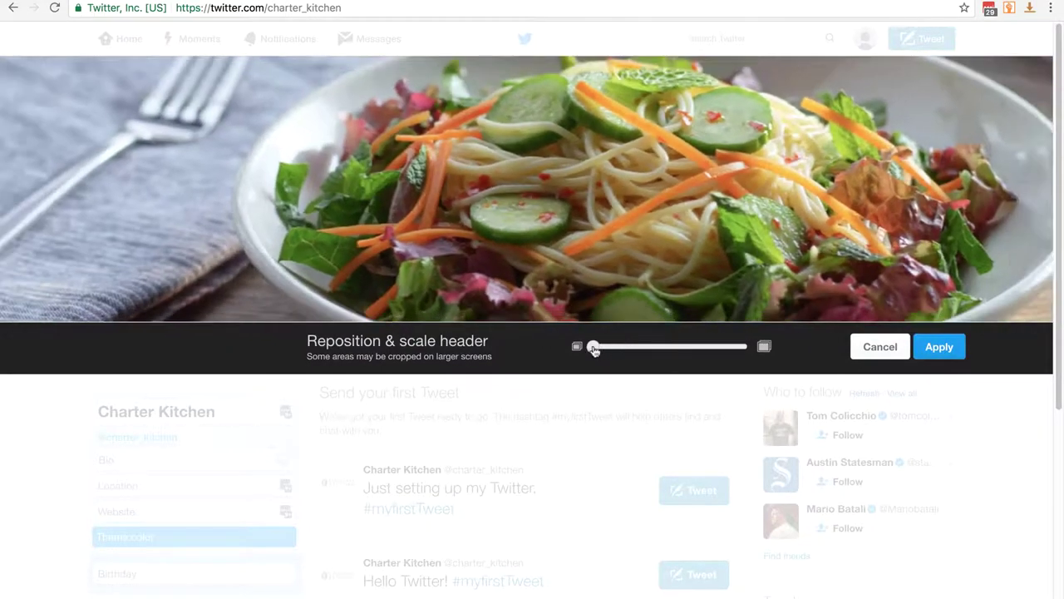
left_click(938, 355)
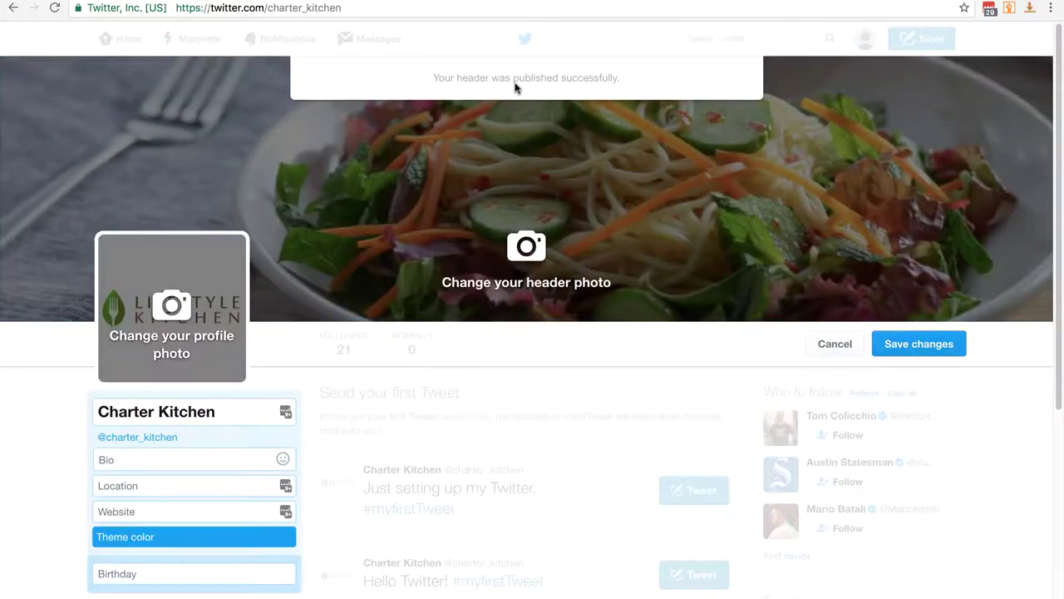
left_click(919, 344)
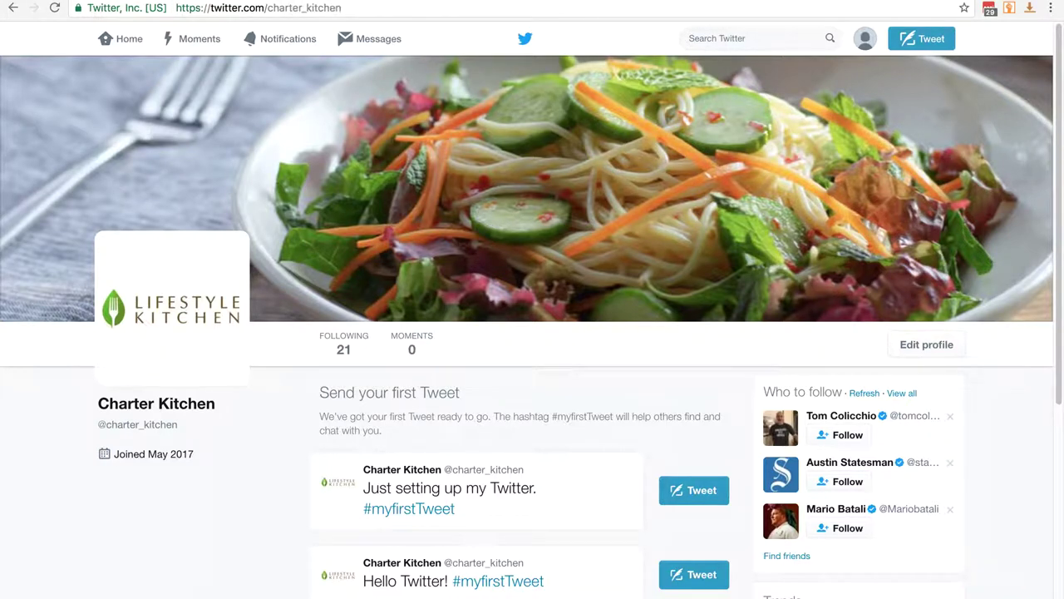
Copy the web address of the Natural Starter Recipes page on wholeliving.com, and return to the Twitter home timeline
left_click(351, 0)
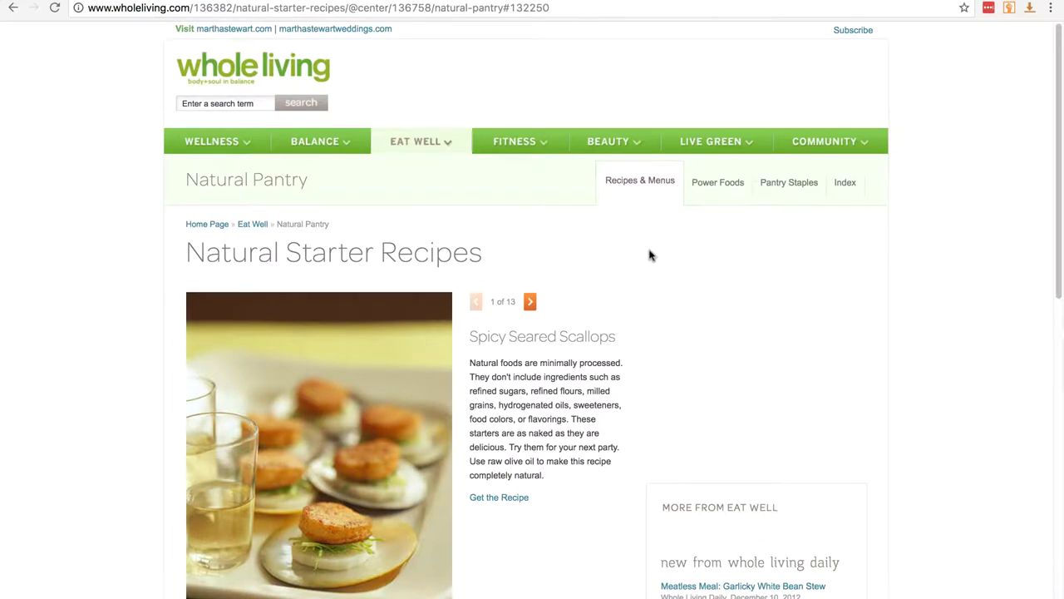
right_click(410, 10)
left_click(413, 29)
left_click(124, 0)
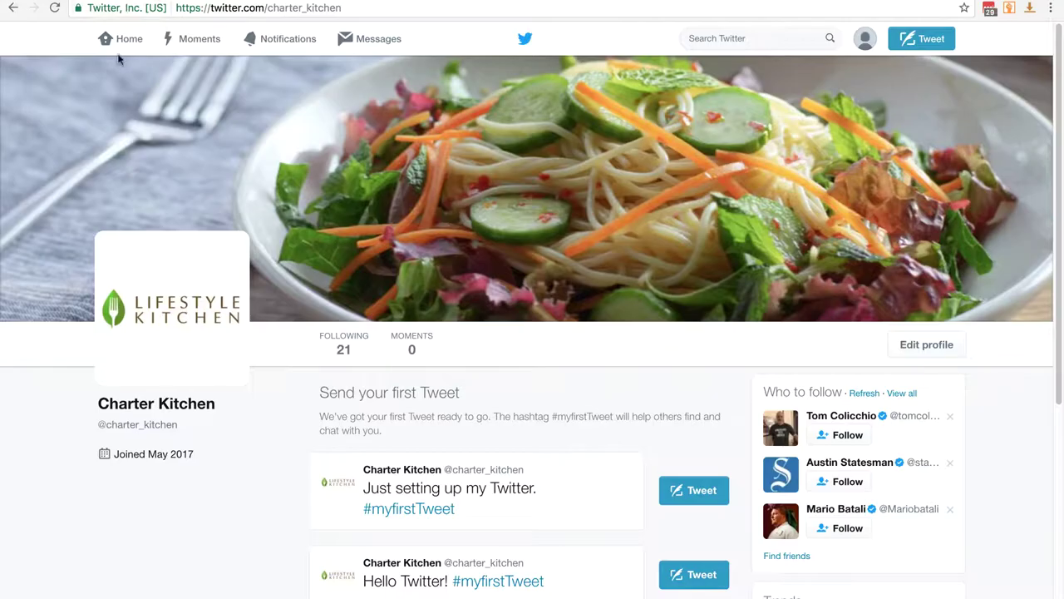
left_click(125, 39)
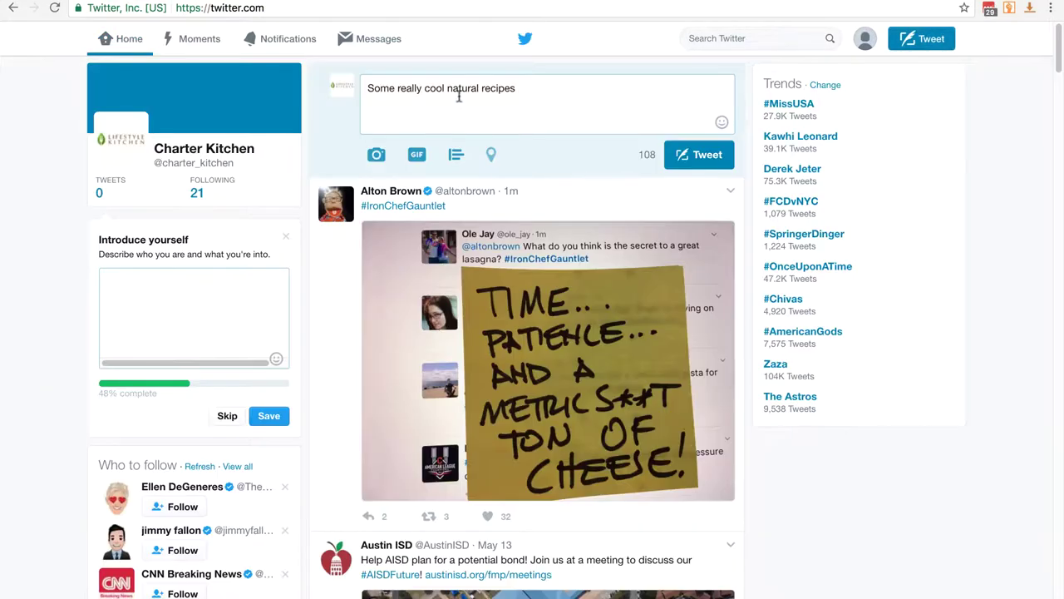
Add the copied wholeliving.com link to the "Some really cool natural recipes" tweet, post it, and view it on the Charter Kitchen profile
key("ctrl+v")
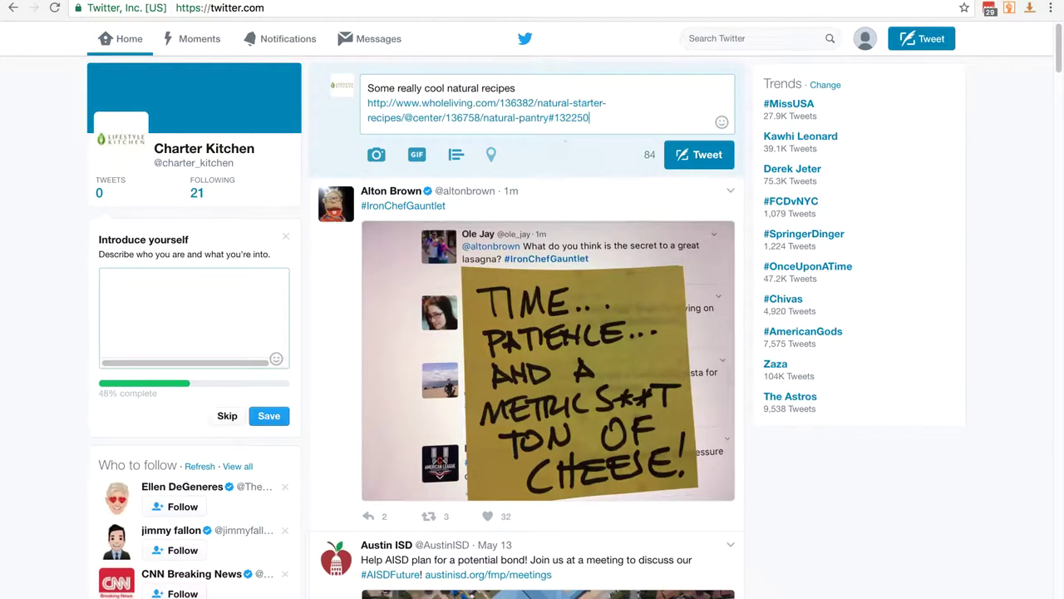
left_click(682, 158)
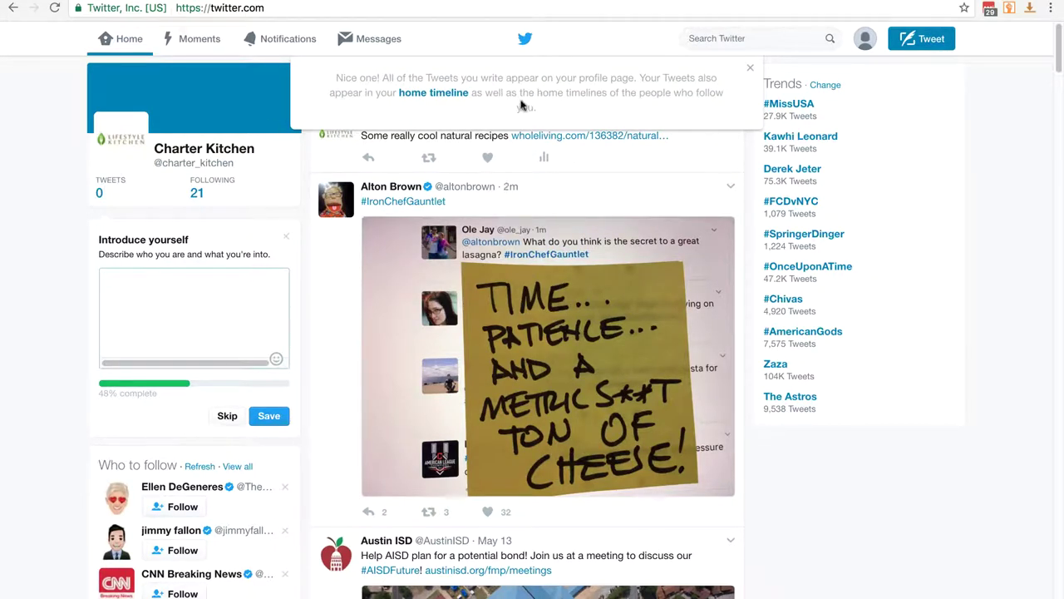
left_click(203, 150)
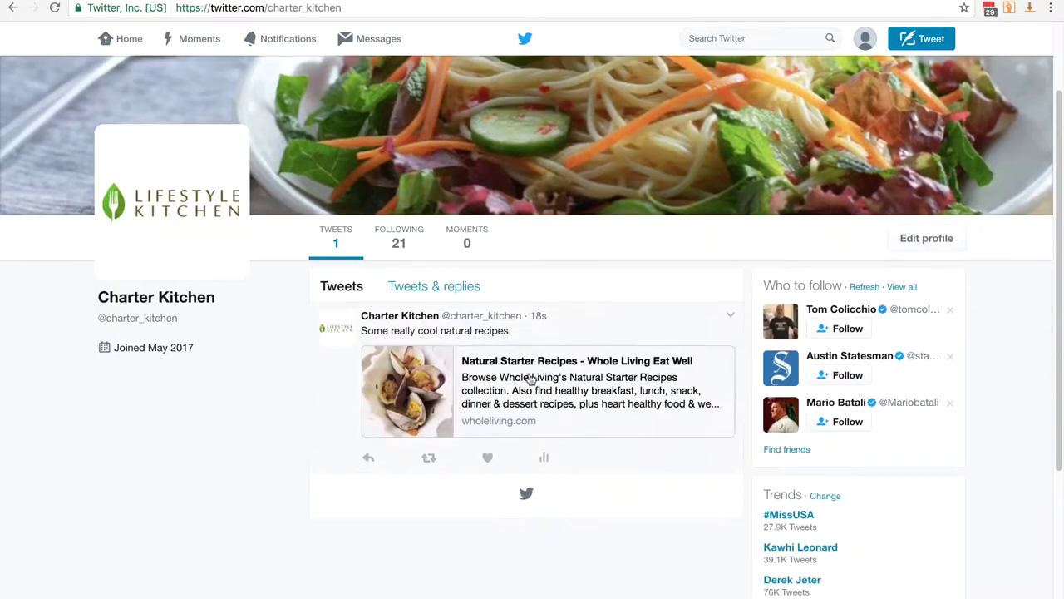
left_click(544, 370)
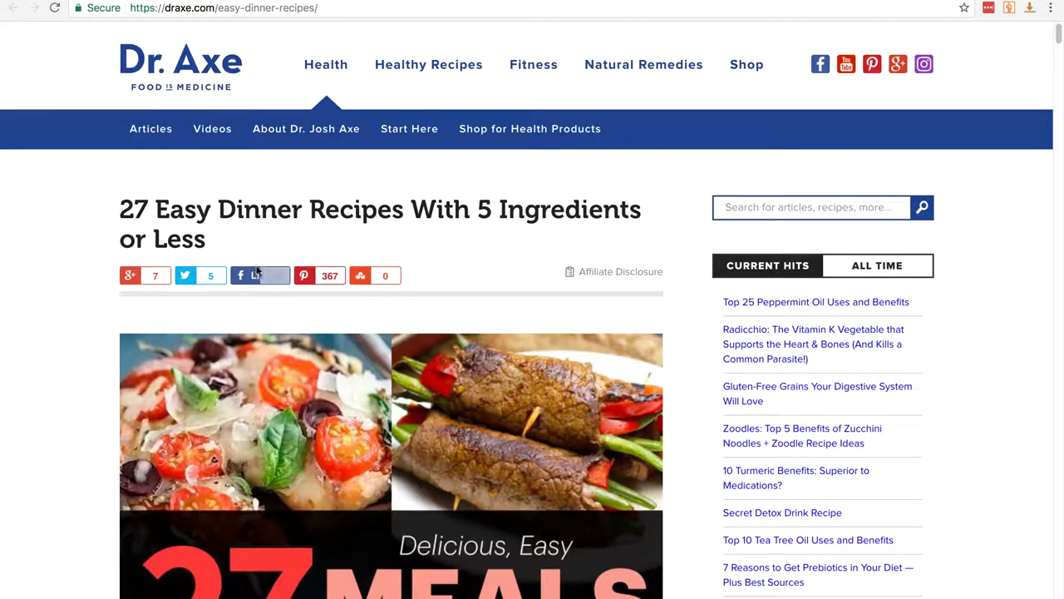
Share the draxe.com article "27 Easy Dinner Recipes With 5 Ingredients or Less" on Twitter with its suggested text, and close the share window
left_click(199, 279)
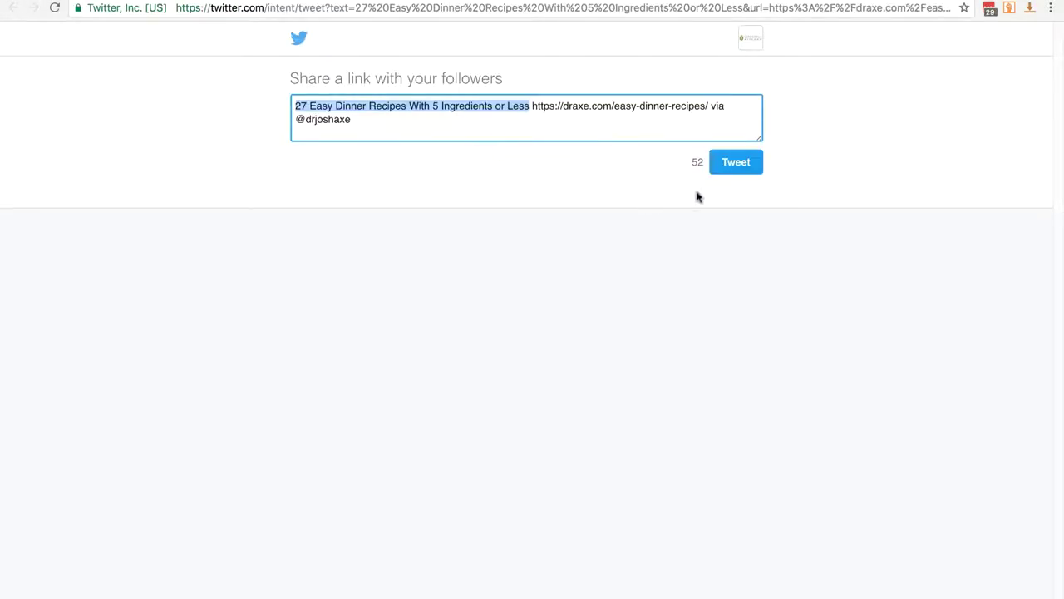
left_click(739, 168)
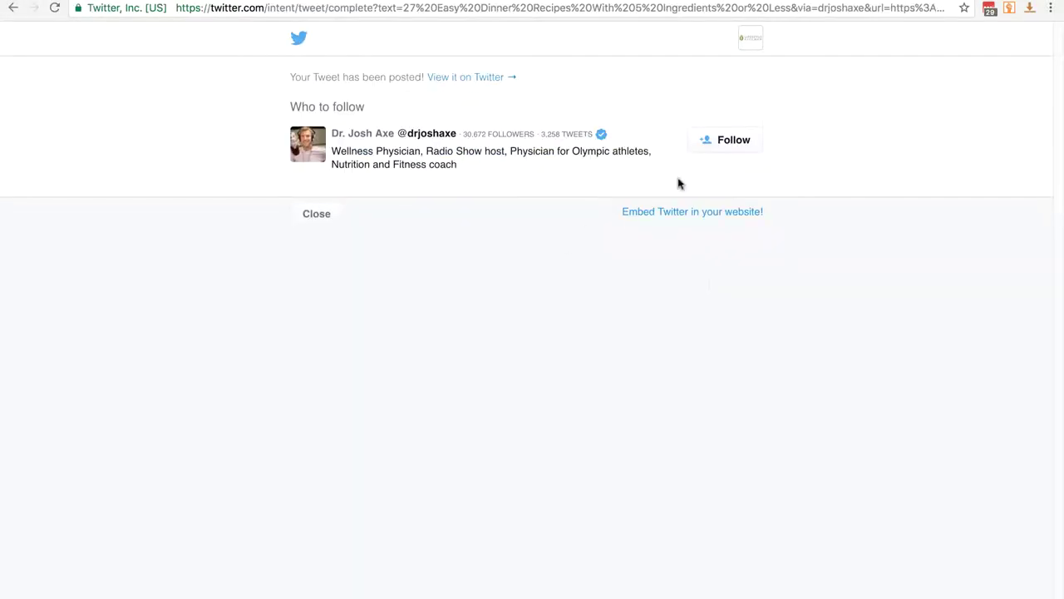
key("super+w")
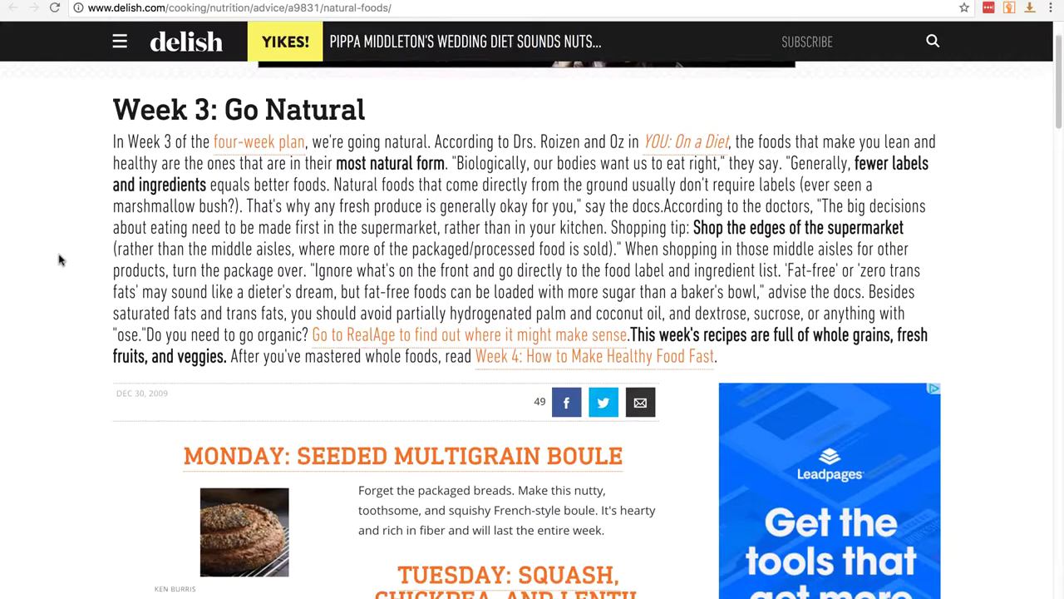
Share the delish.com natural foods article on Twitter with its suggested text "Eat Healthy and Natural"
scroll(476, 357, "down", 1)
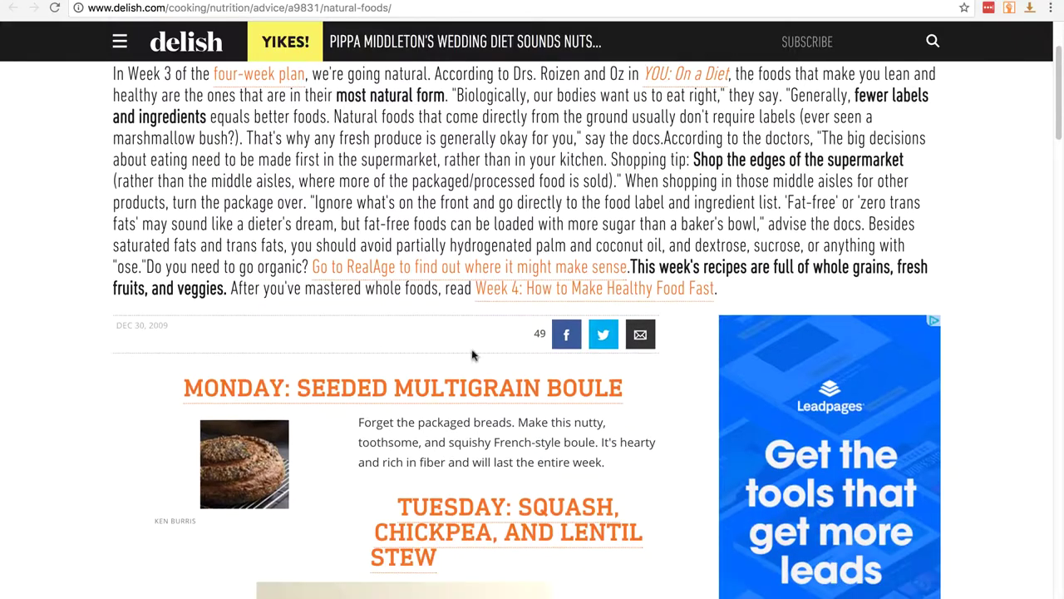
left_click(606, 341)
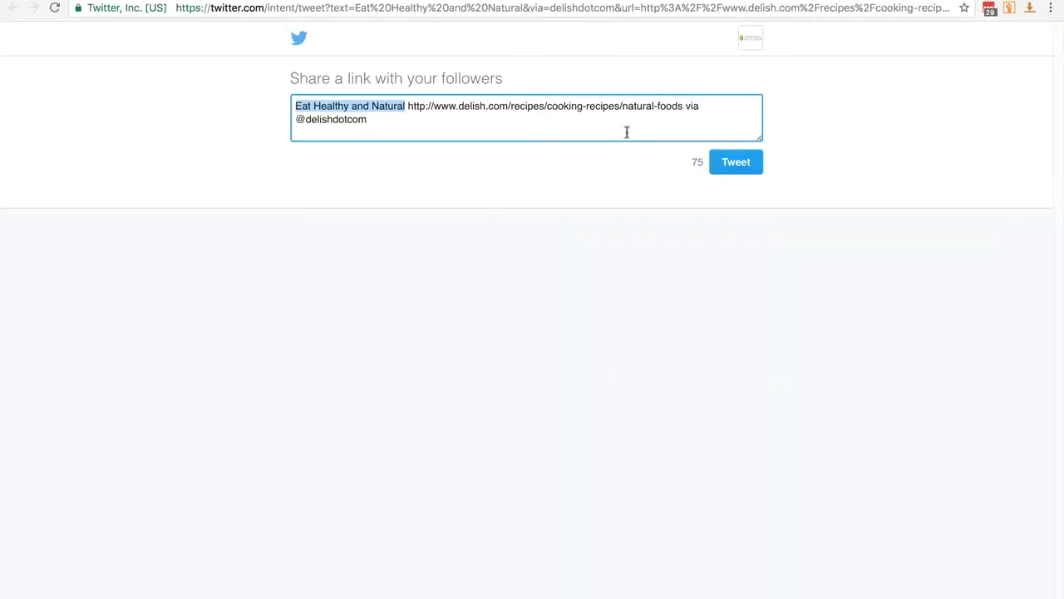
left_click(732, 167)
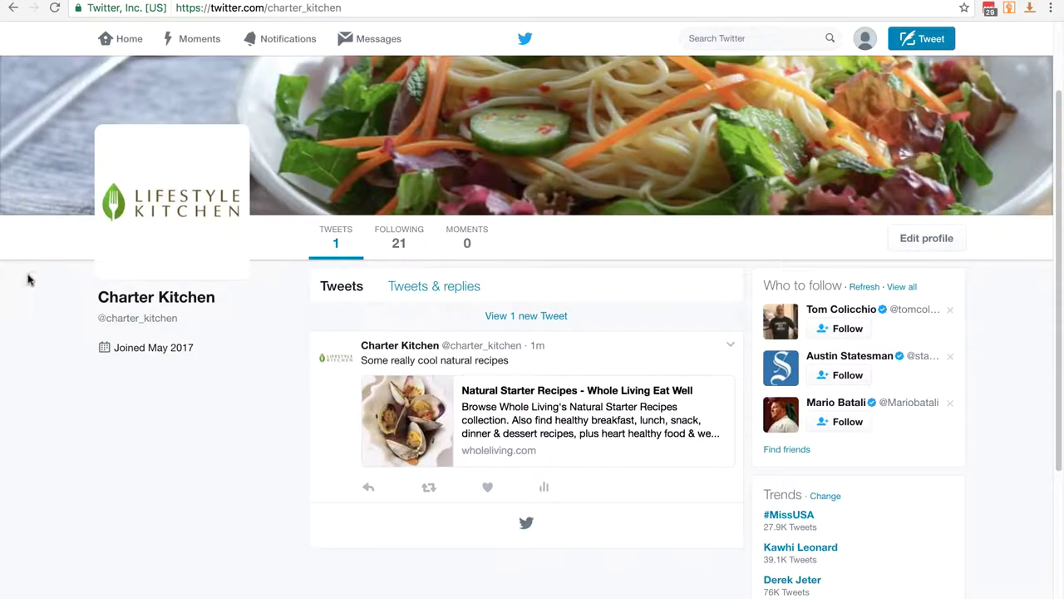
Reload the Charter Kitchen profile page and look through its posted tweets
right_click(28, 275)
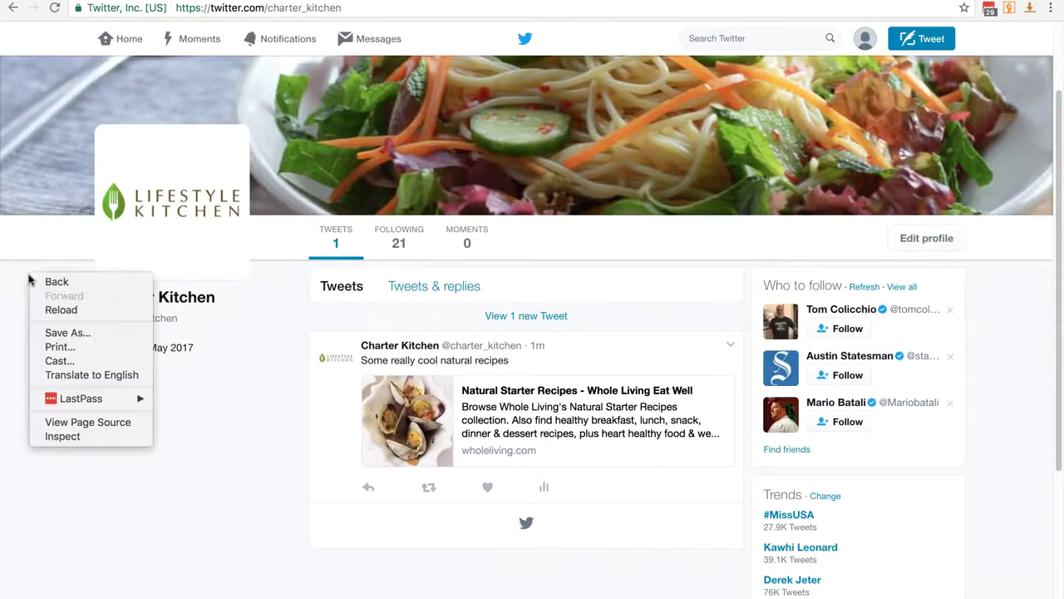
left_click(38, 310)
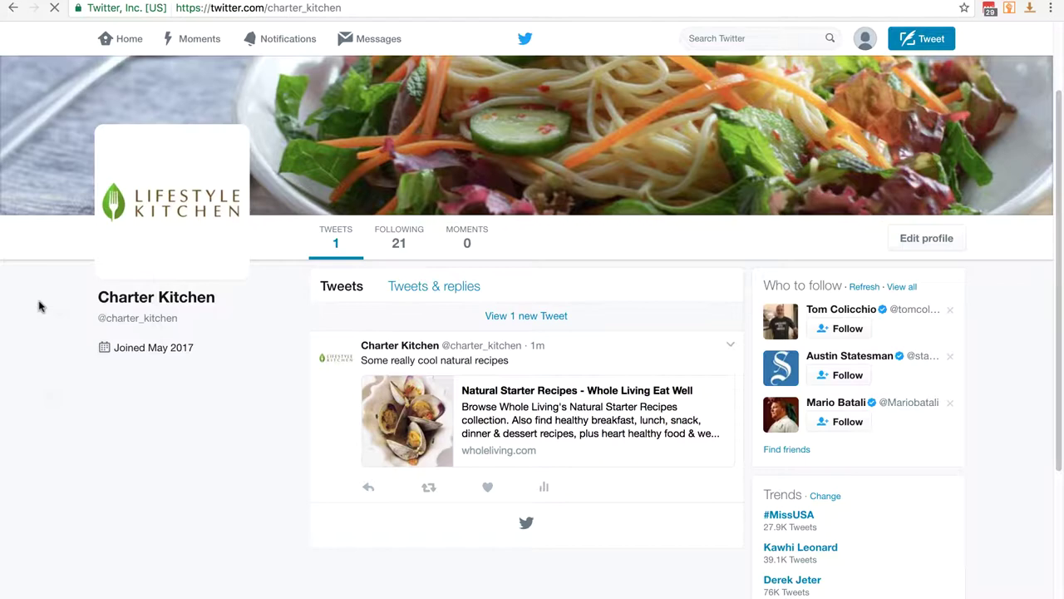
scroll(42, 302, "down", 5)
scroll(43, 301, "down", 3)
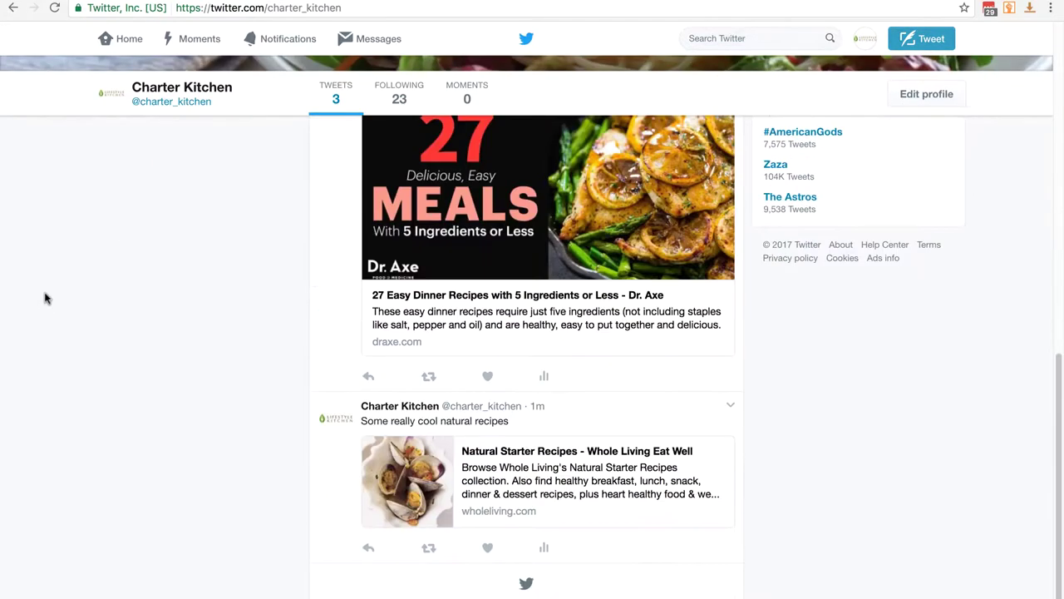
scroll(45, 297, "up", 10)
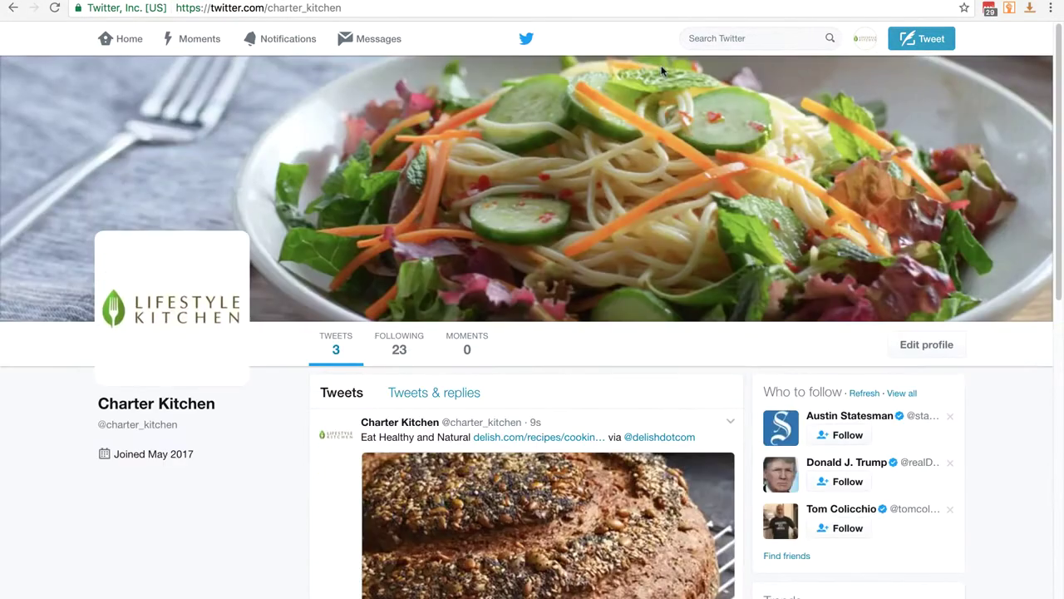
Search Twitter for "recipe" and browse the top results to Tastemade's Sesame Ginger Salmon tweet
left_click(710, 38)
type("recipe")
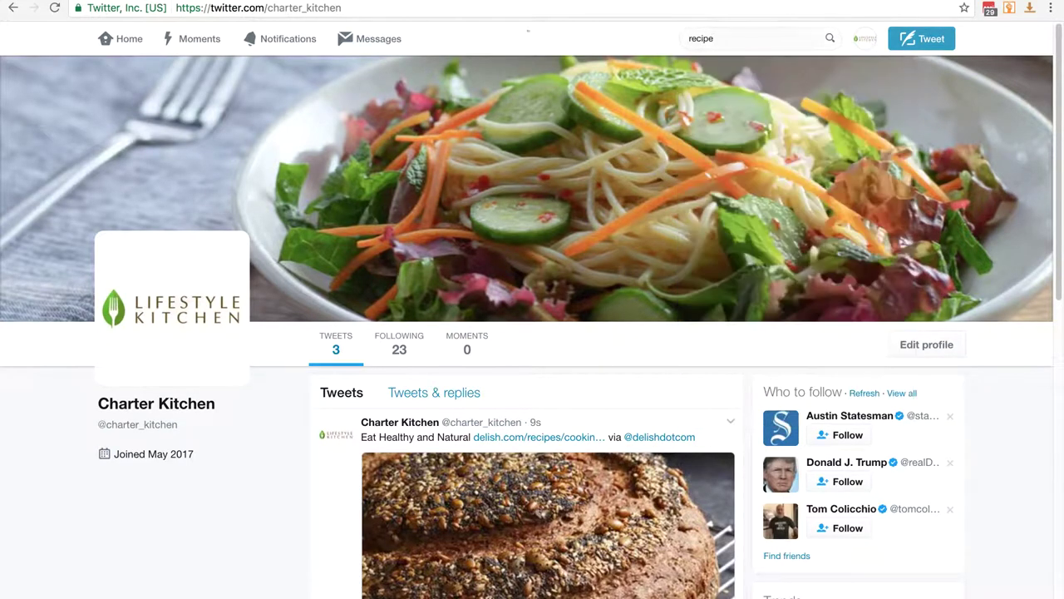
scroll(437, 208, "down", 5)
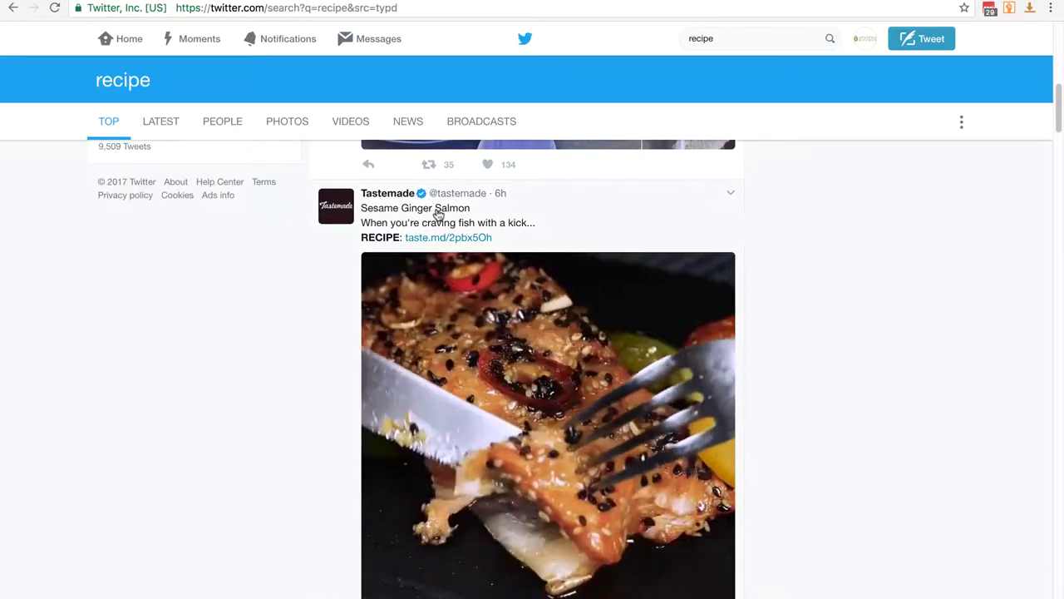
scroll(238, 325, "down", 3)
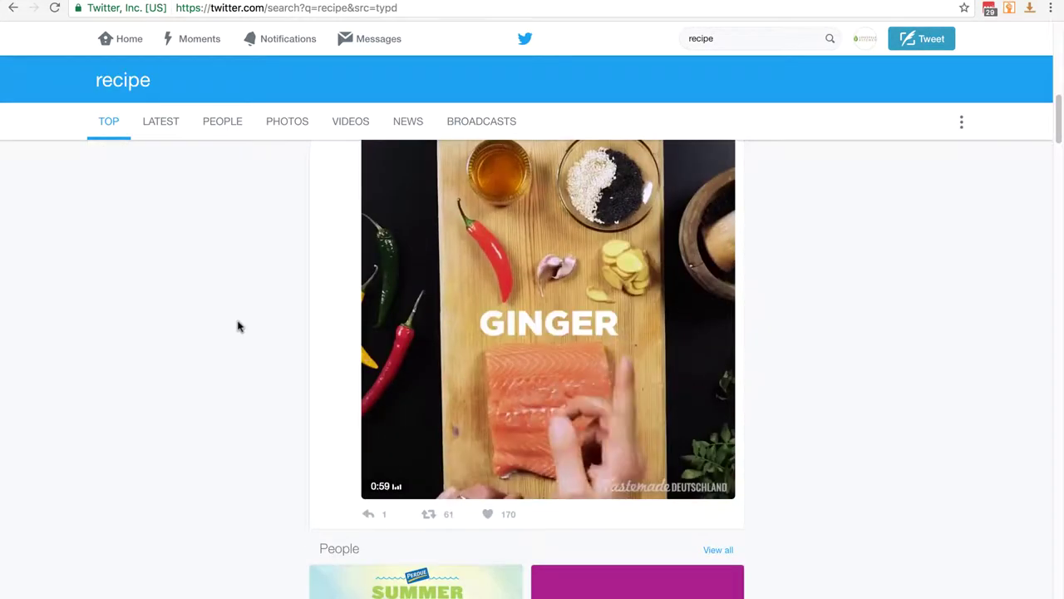
scroll(224, 351, "up", 2)
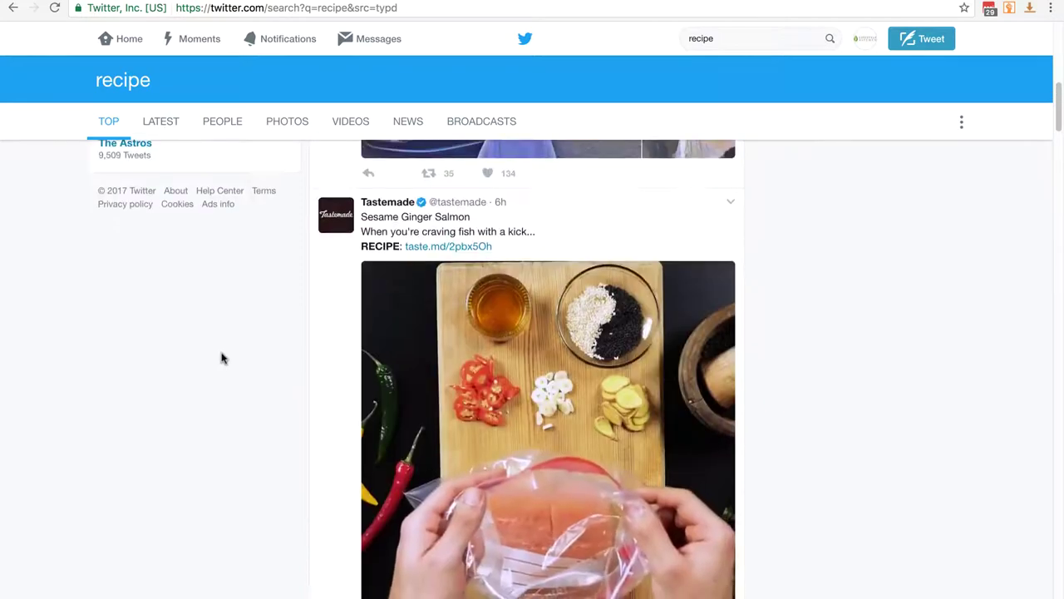
scroll(223, 354, "down", 1)
scroll(223, 356, "up", 1)
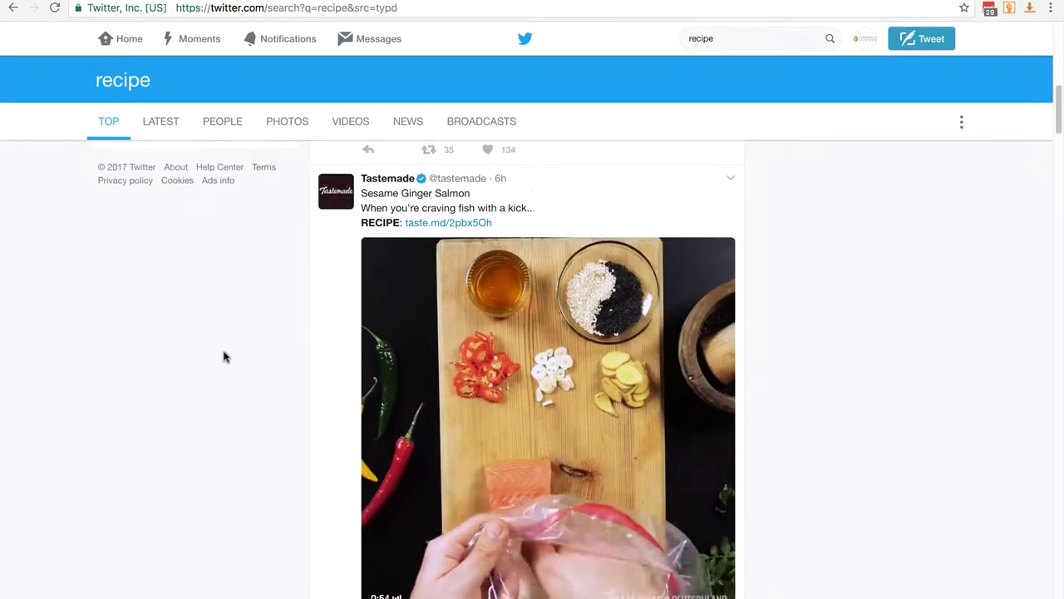
scroll(224, 356, "down", 2)
scroll(224, 355, "down", 1)
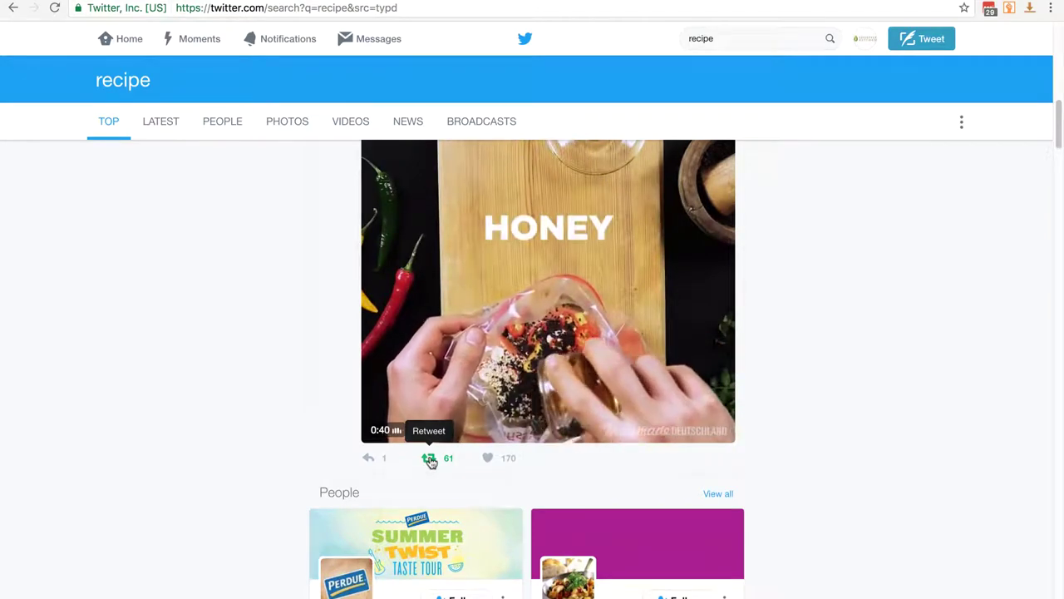
Retweet Tastemade's Sesame Ginger Salmon tweet with the comment "Look delicious!", and check it on the Charter Kitchen profile
left_click(429, 459)
left_click(455, 212)
type("Look delicious!")
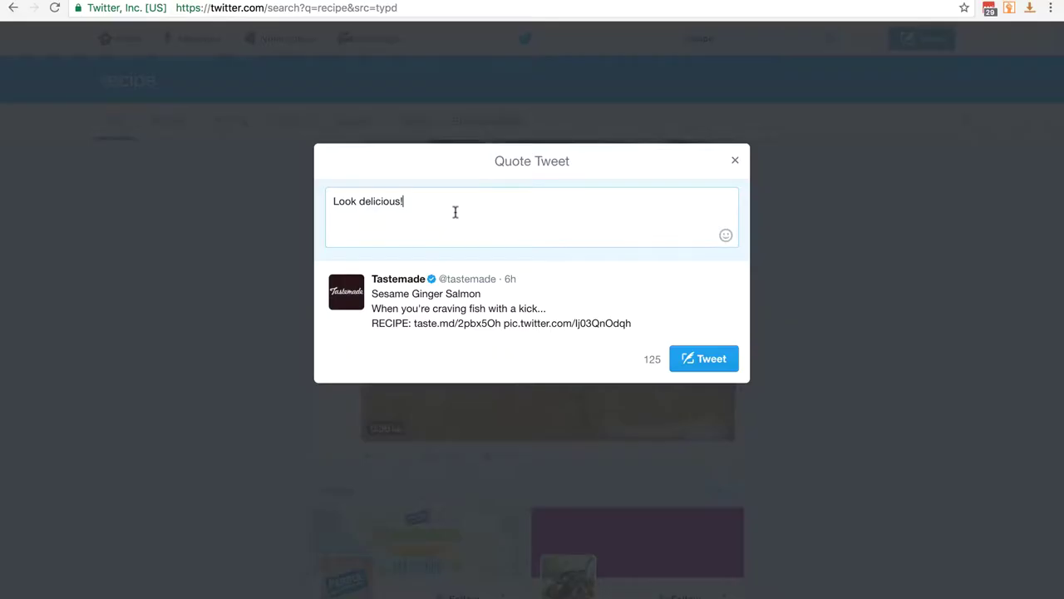
left_click(704, 358)
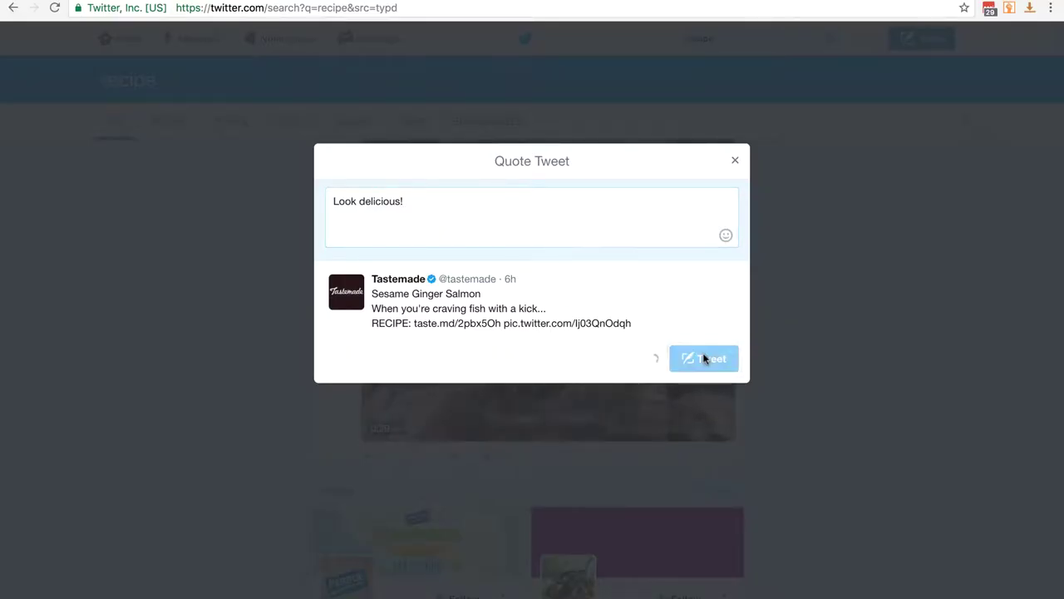
left_click(124, 40)
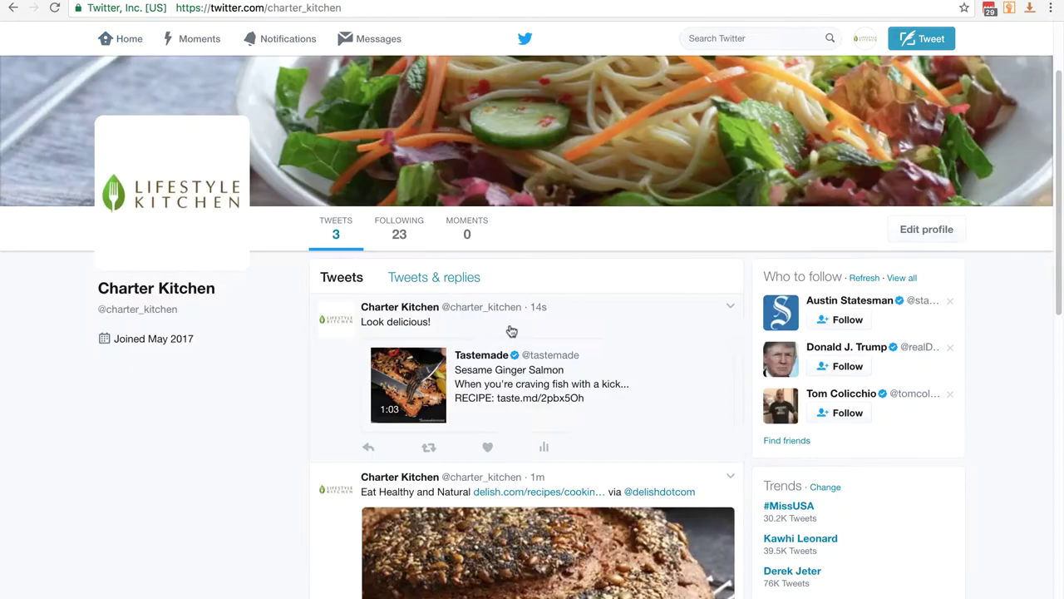
scroll(100, 424, "up", 2)
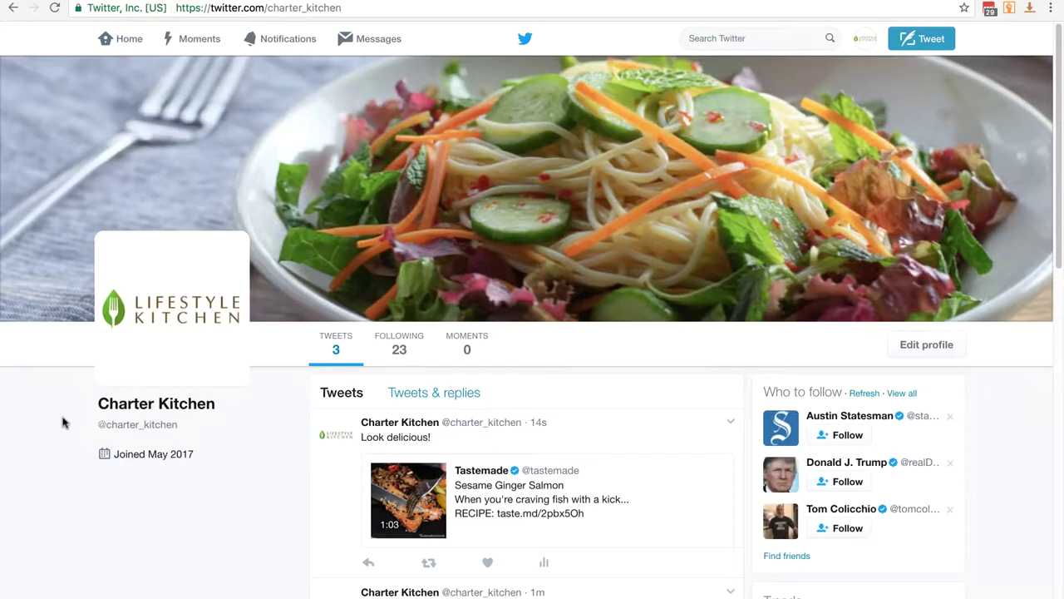